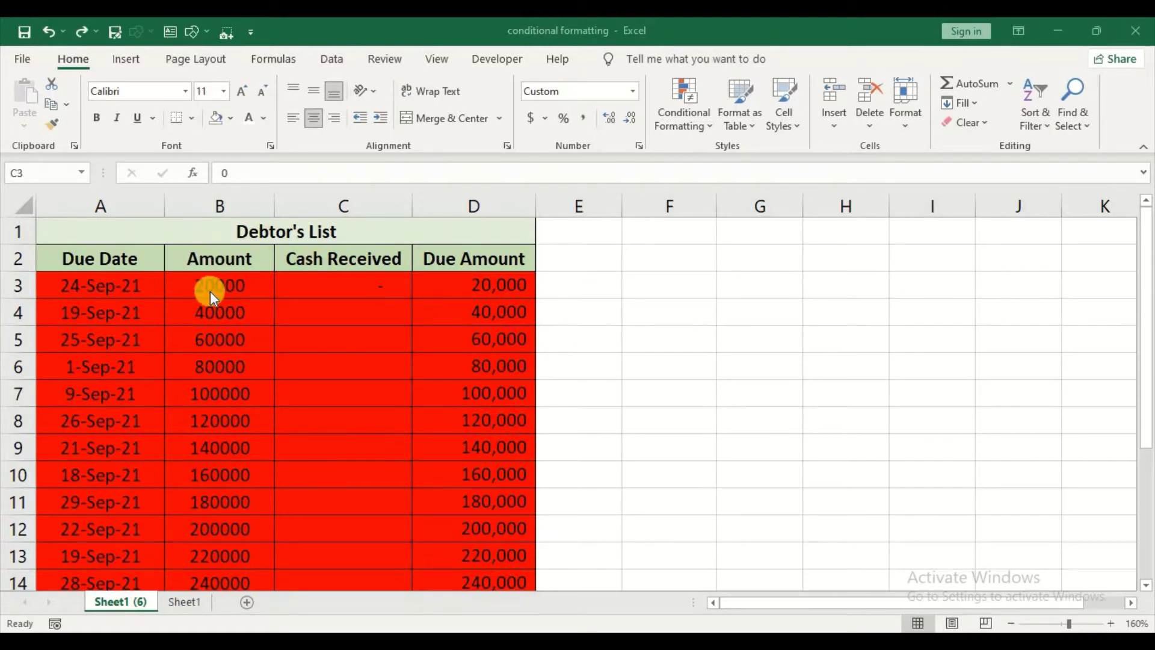
# Enter 20,000 as the cash received in cell C3 for the debtor due 24-Sep-21
pyautogui.click(323, 280)
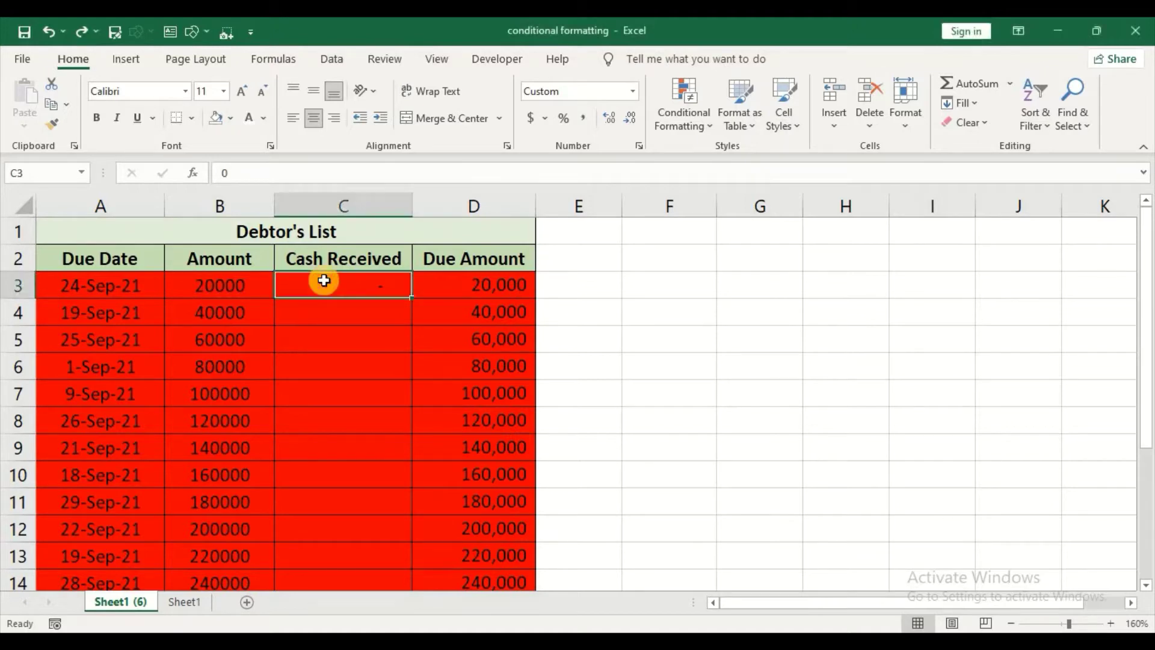
pyautogui.write('20,')
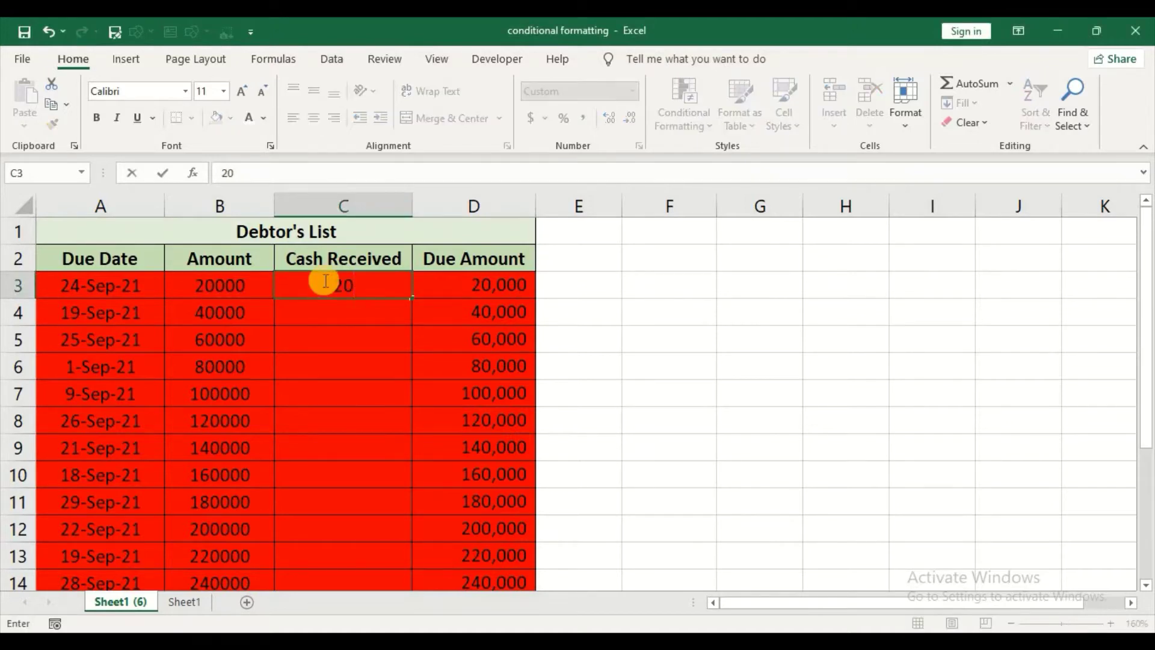
pyautogui.write('000')
pyautogui.press('Return')
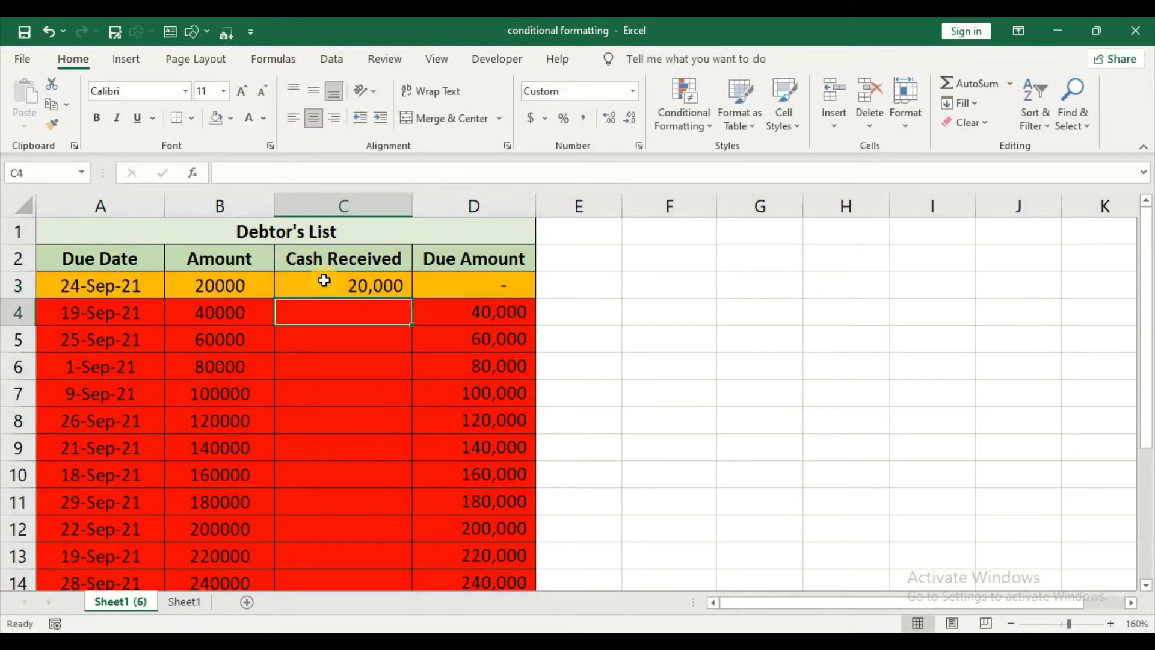
# Enter 60,000 as the cash received in cell C5 for the debtor due 25-Sep-21
pyautogui.press('Return')
pyautogui.write('60000')
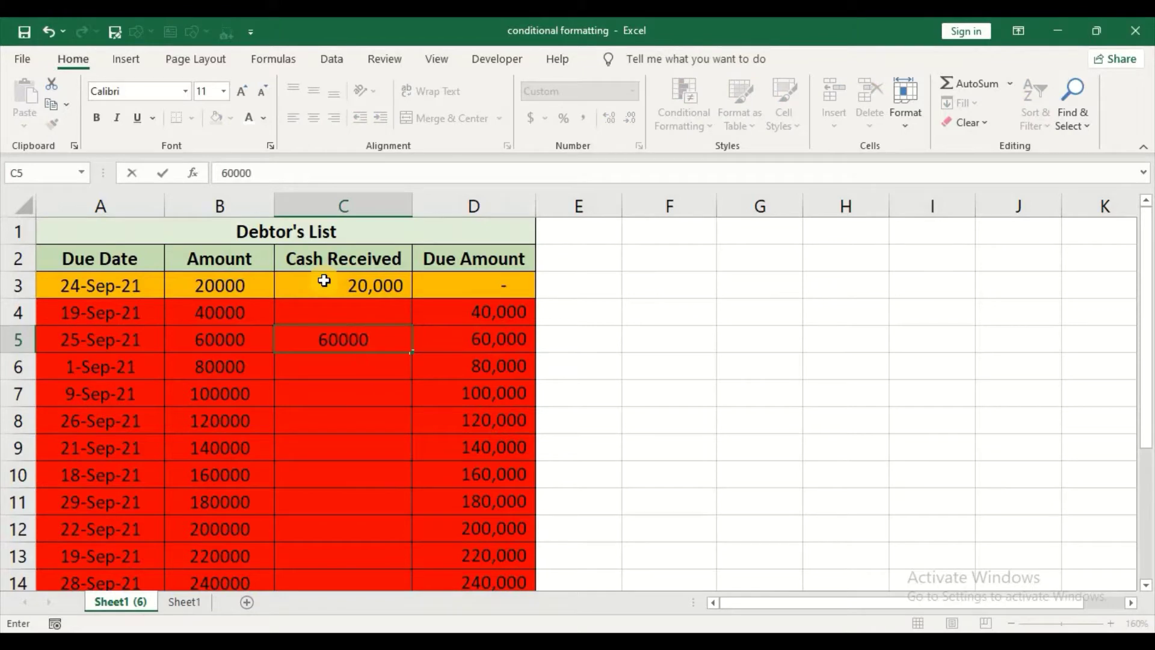
pyautogui.press('Return')
# Set the cash received in cell C5 to 45,000
pyautogui.press('Up')
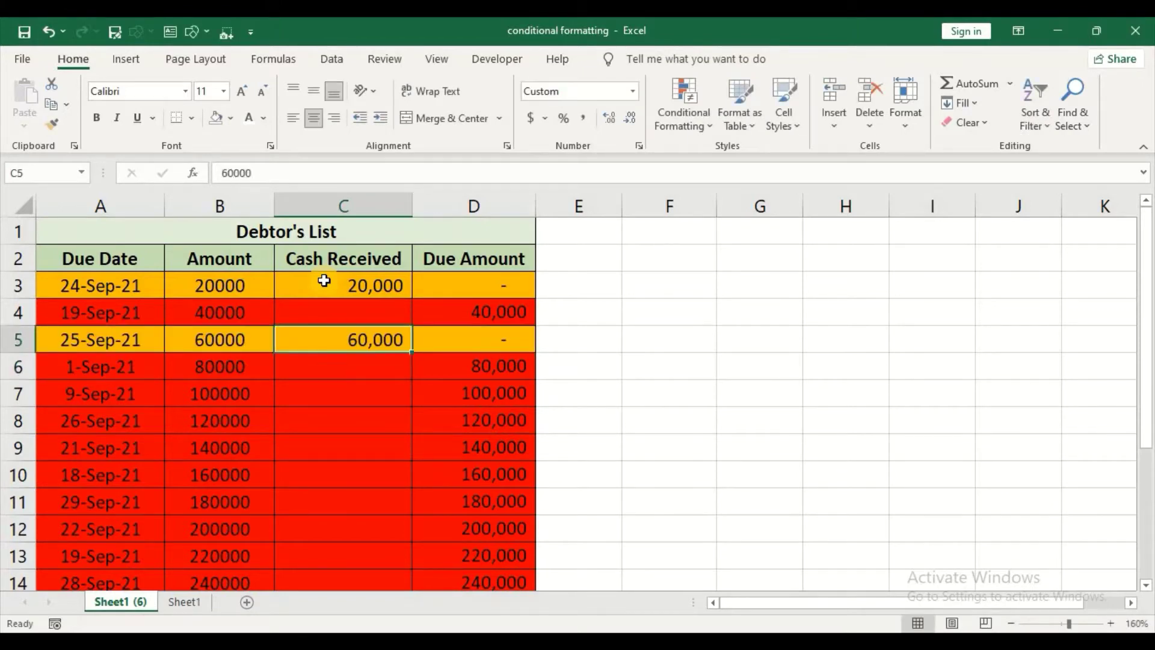
pyautogui.write('45')
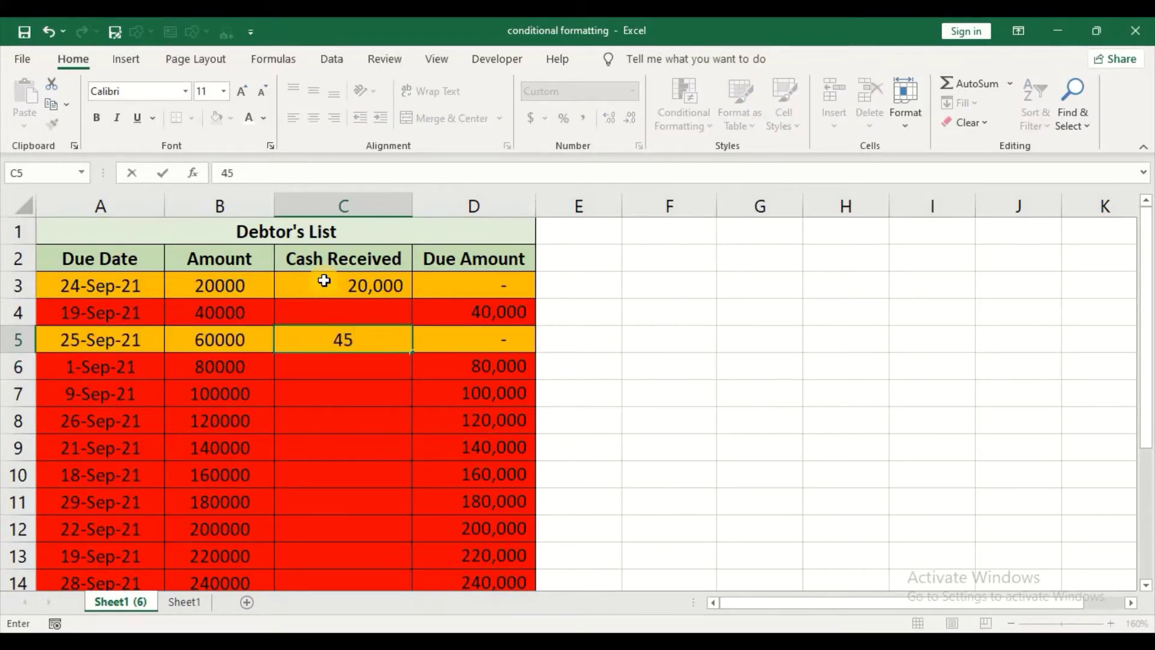
pyautogui.write(',0000')
pyautogui.press('Return')
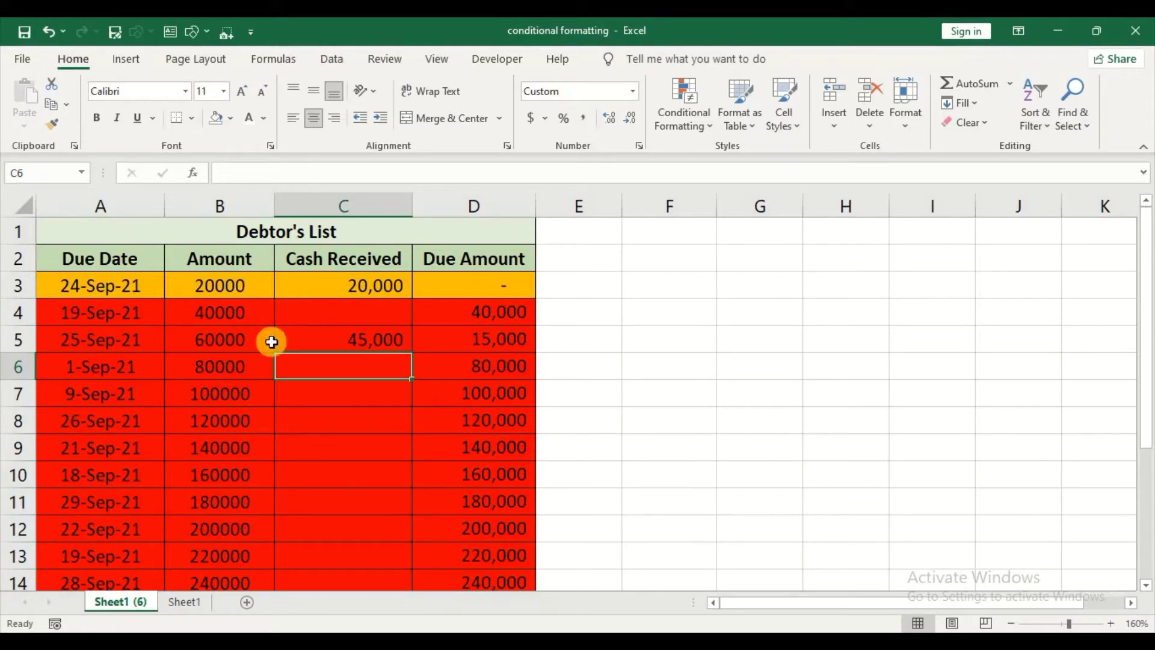
# On Sheet1, fill all debtor data rows below the headers, columns A to D, with the standard Red color
pyautogui.click(184, 601)
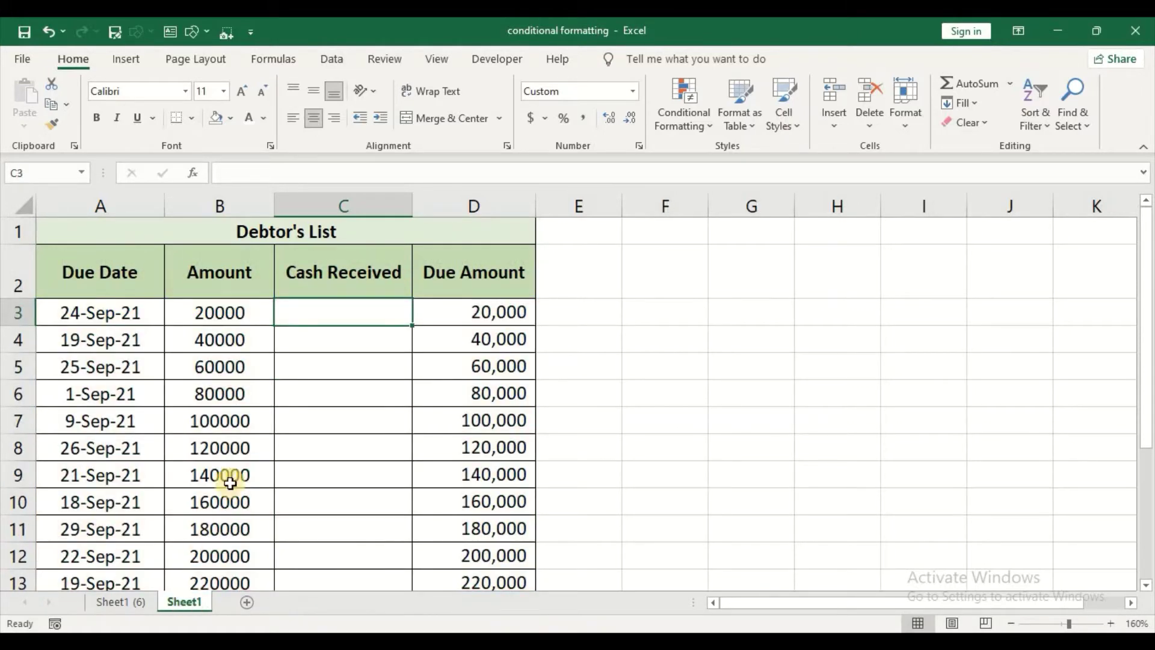
pyautogui.scroll(-1, 240, 448)
pyautogui.scroll(1, 244, 461)
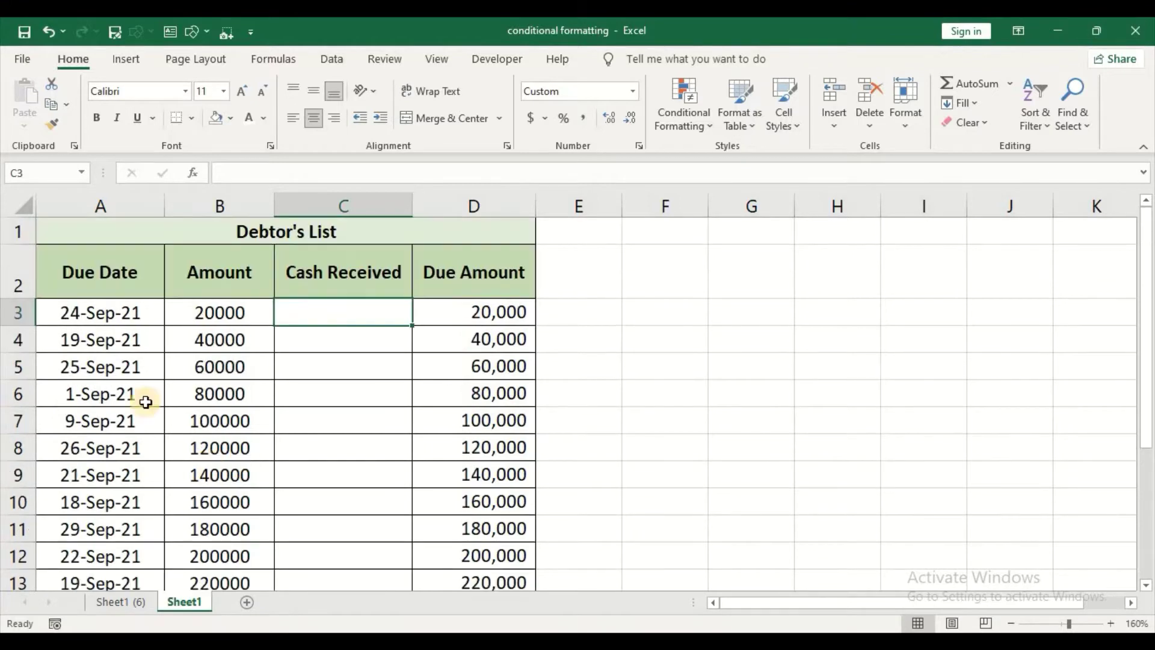
pyautogui.click(88, 314)
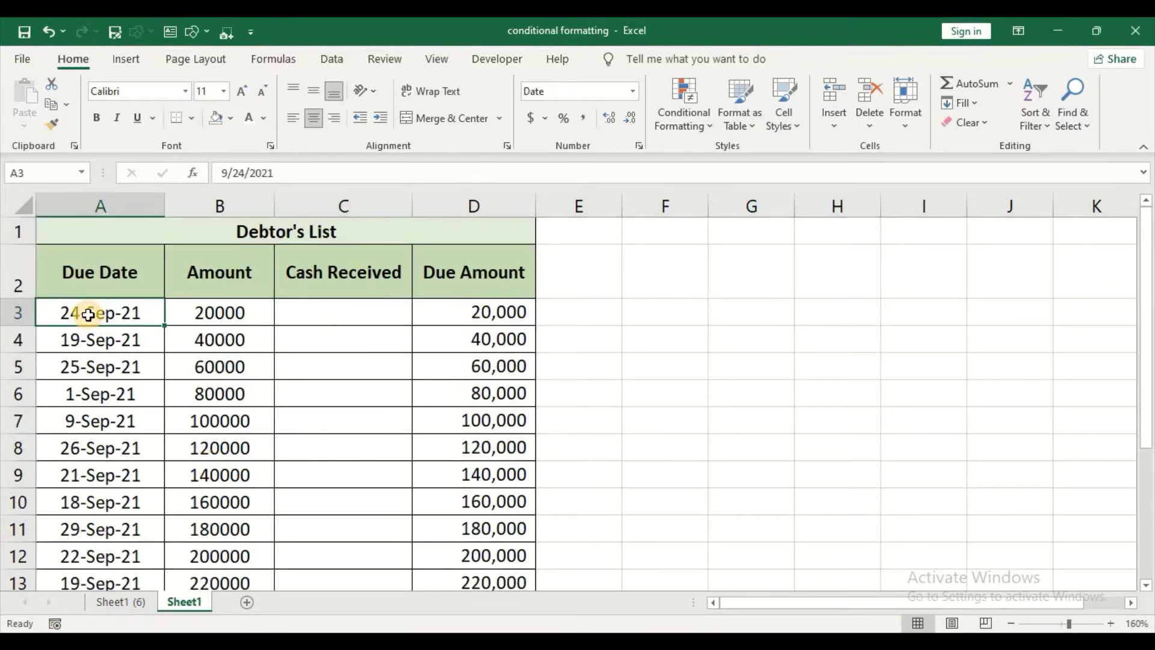
pyautogui.hotkey('ctrl', 'shift', 'Right')
pyautogui.hotkey('ctrl', 'shift', 'Right')
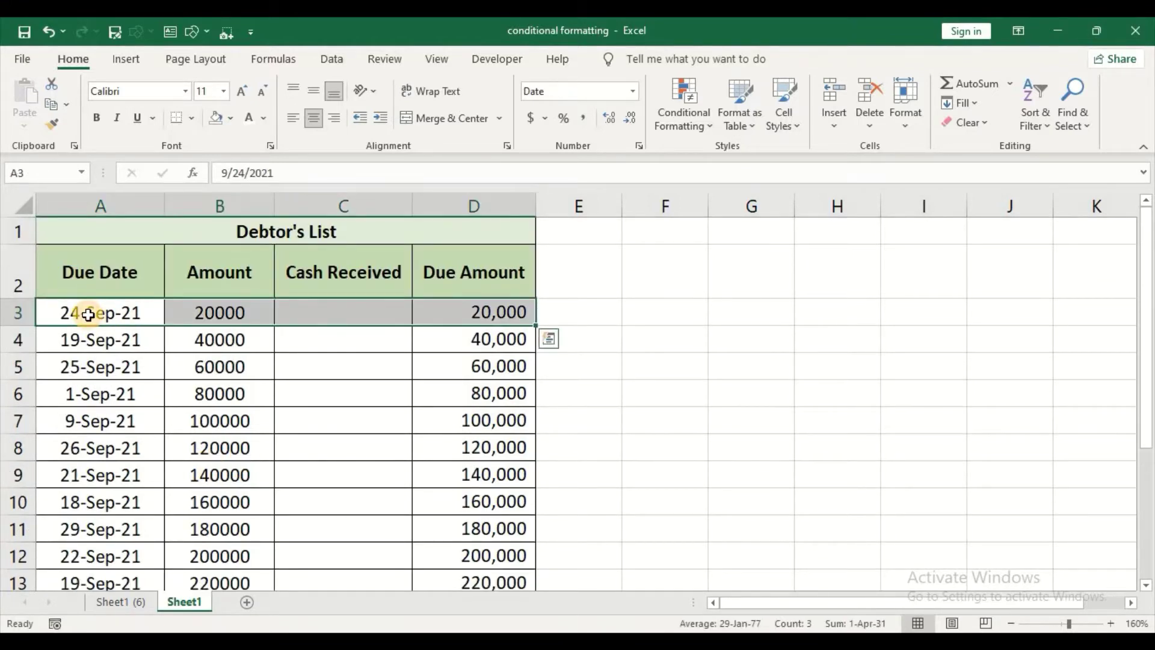
pyautogui.hotkey('ctrl', 'shift', 'Down')
pyautogui.scroll(1, 88, 313)
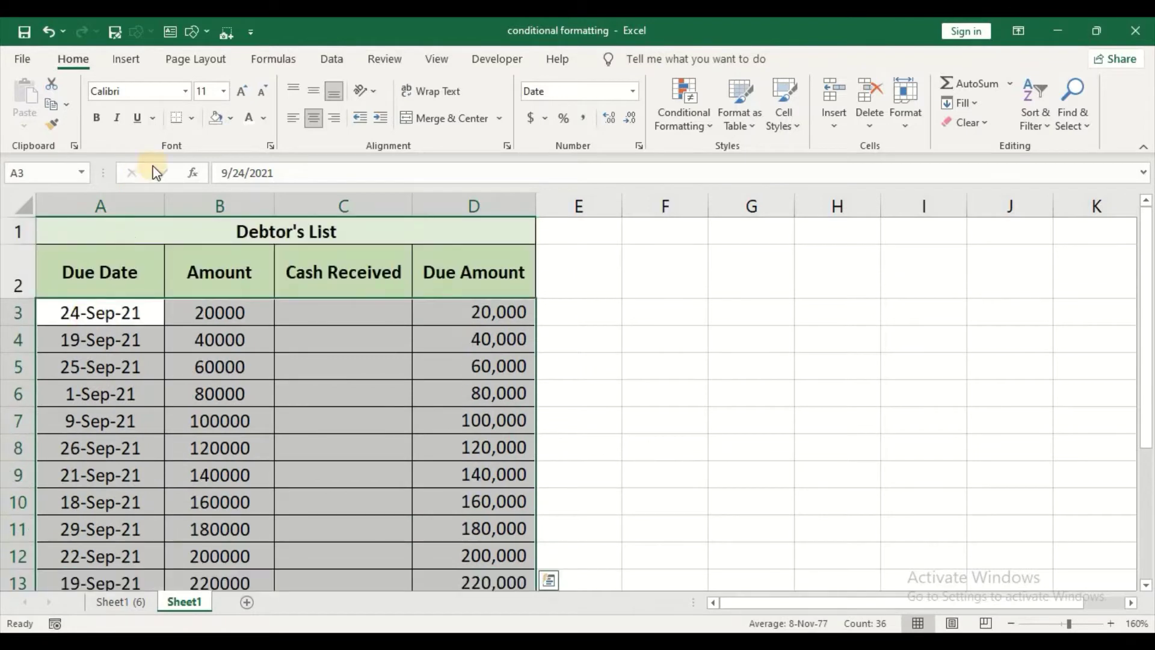
pyautogui.click(231, 118)
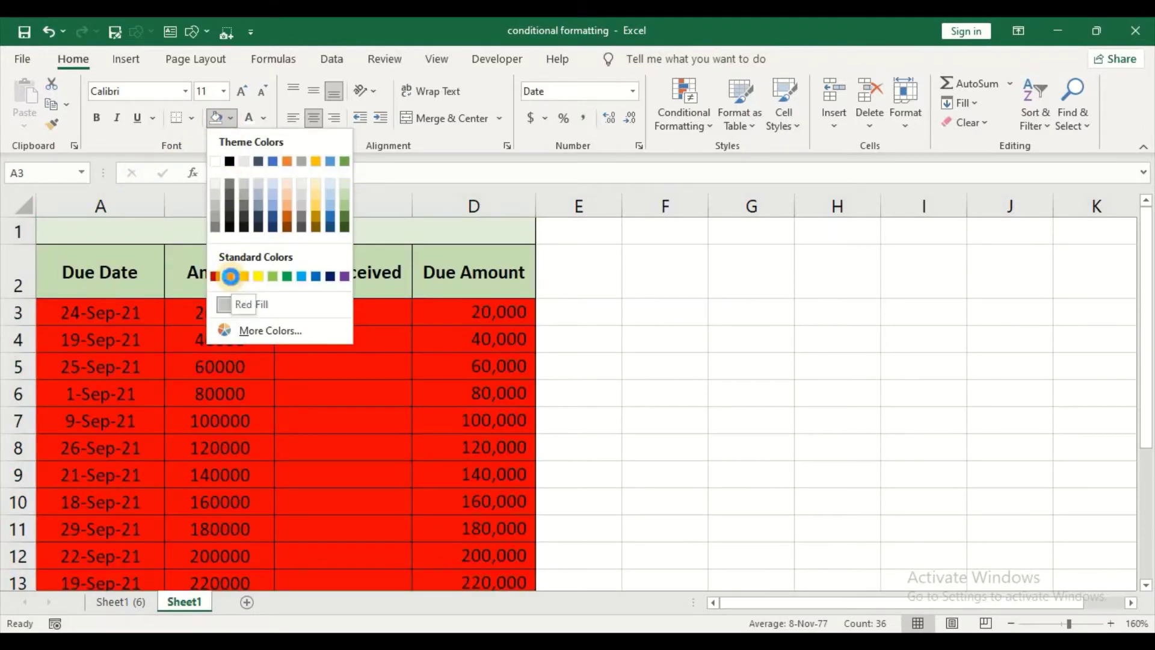
pyautogui.click(231, 277)
pyautogui.click(336, 309)
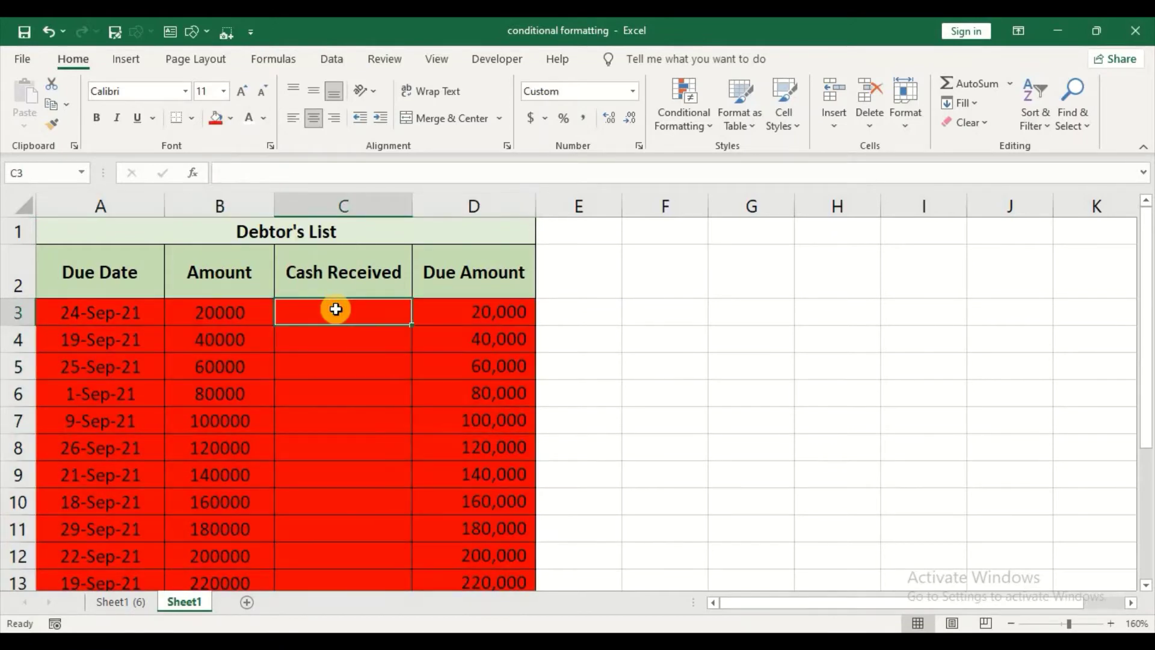
# Start a new conditional formatting rule for the debtor data rows in columns A to D, using a formula to determine which cells to format
pyautogui.scroll(-1, 335, 309)
pyautogui.scroll(1, 335, 310)
pyautogui.moveTo(142, 315); pyautogui.dragTo(475, 312)
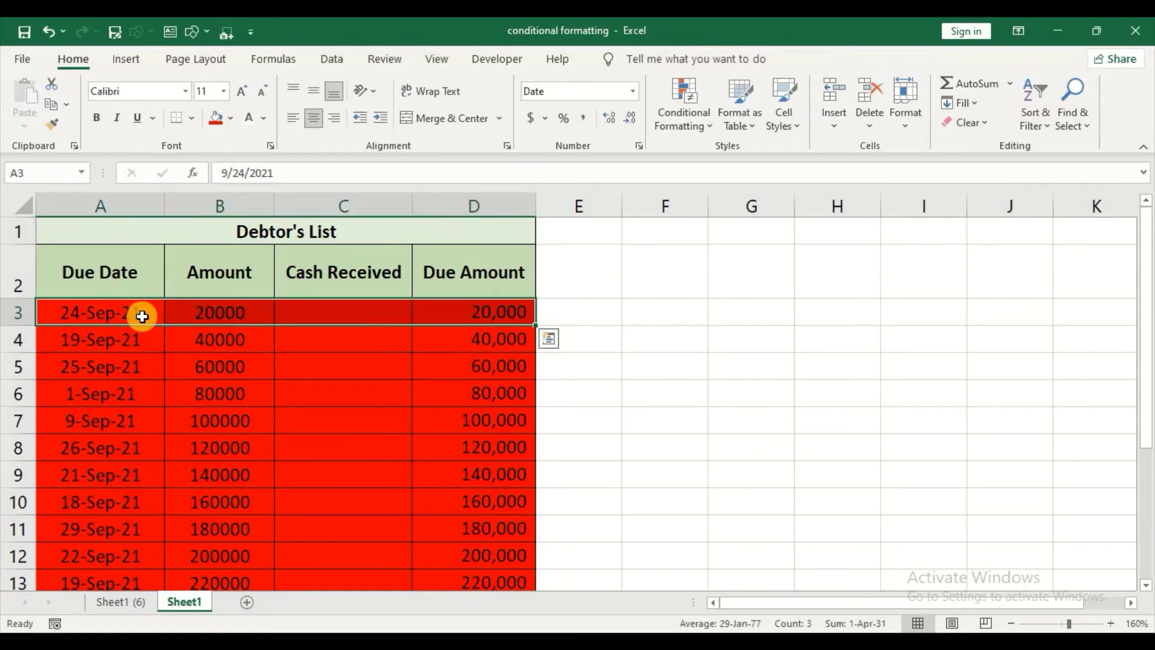
pyautogui.hotkey('ctrl', 'shift', 'Down')
pyautogui.scroll(1, 142, 315)
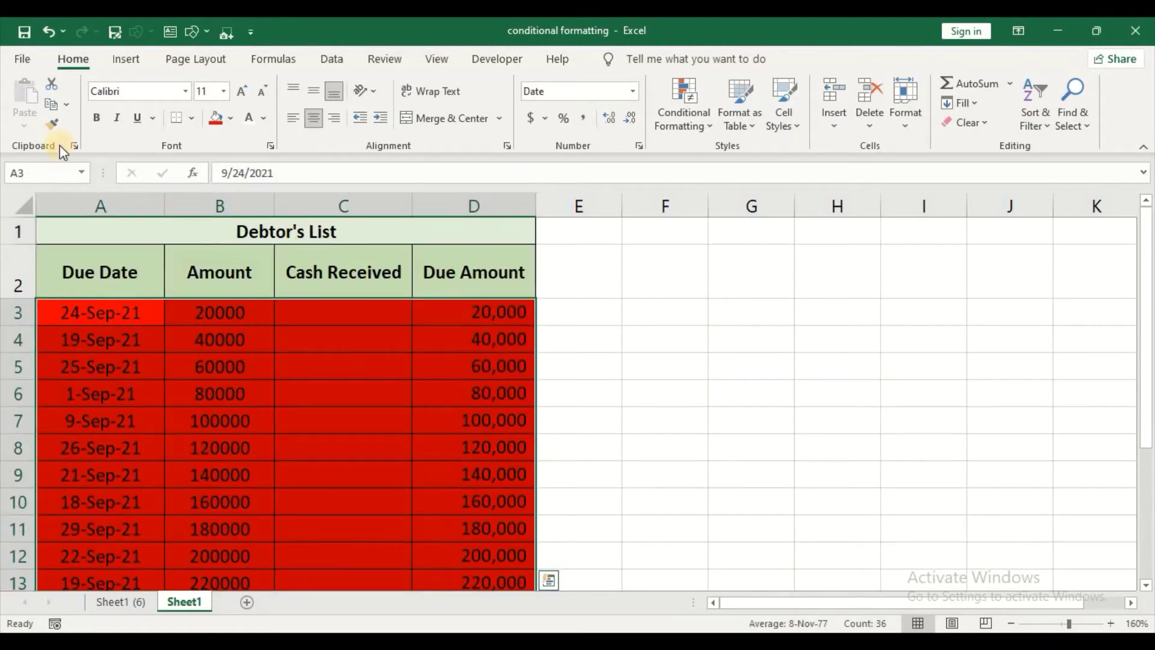
pyautogui.click(690, 137)
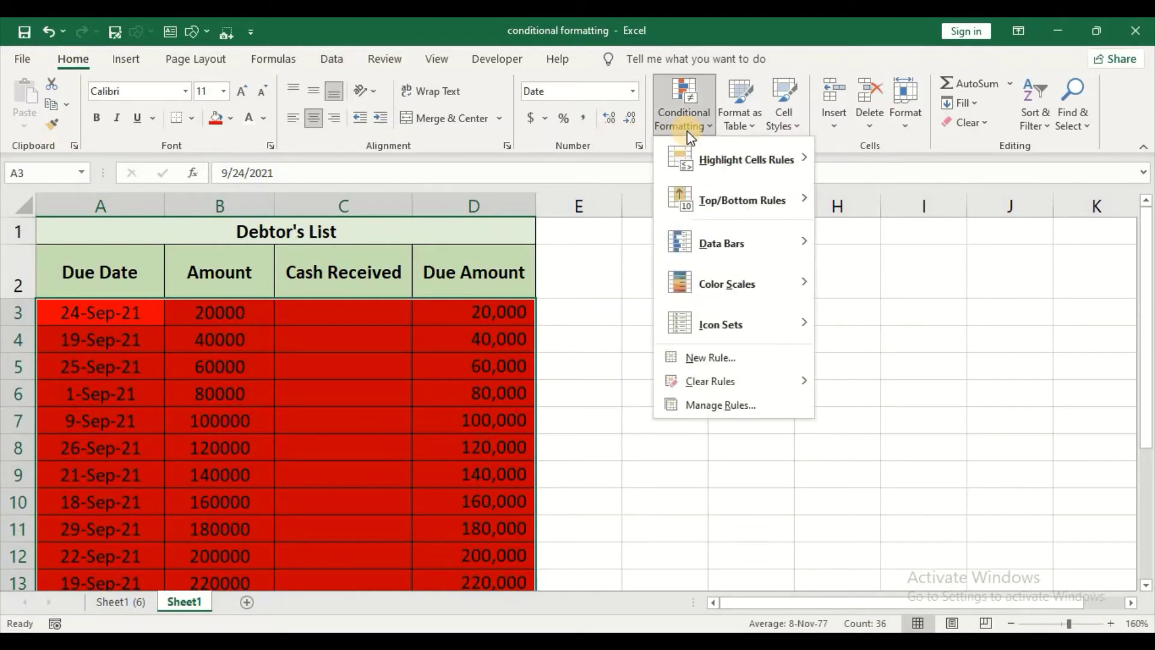
pyautogui.click(711, 359)
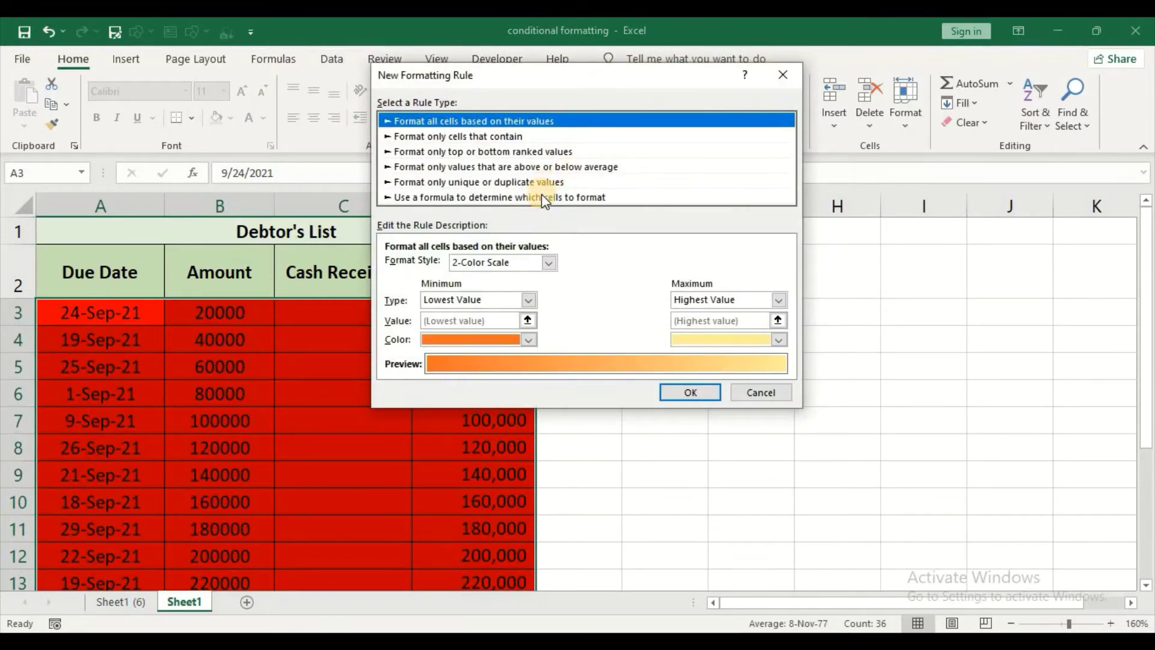
pyautogui.moveTo(568, 81)
pyautogui.mouseDown()
pyautogui.moveTo(573, 107)
pyautogui.moveTo(580, 83)
pyautogui.moveTo(632, 148)
pyautogui.mouseUp()
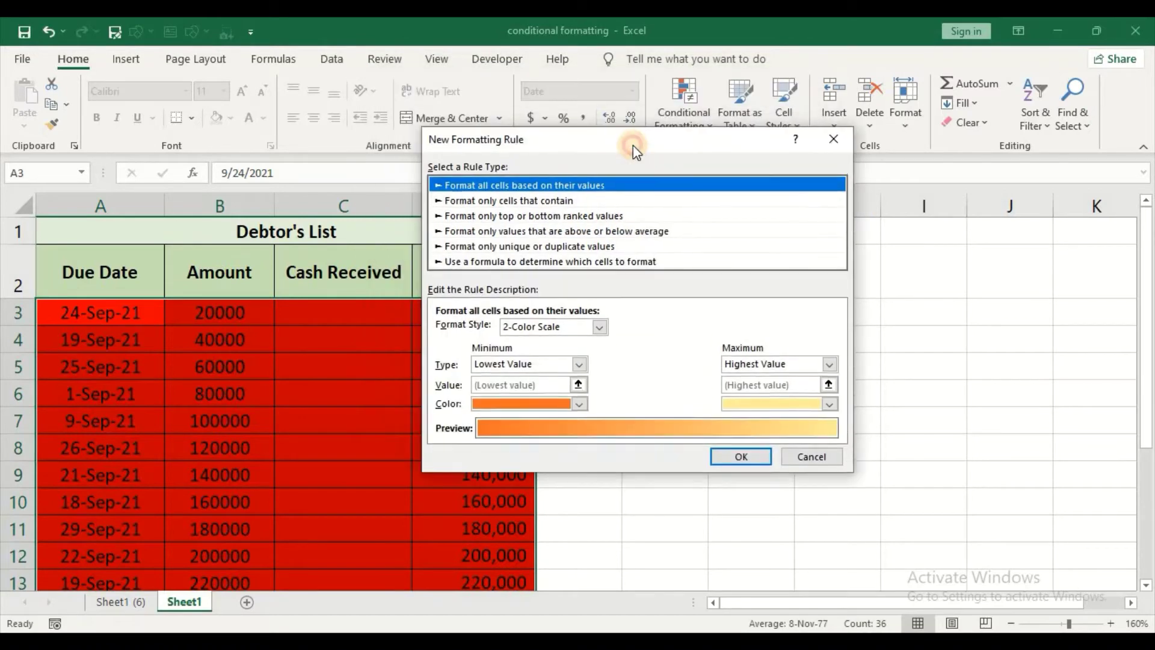
pyautogui.click(582, 263)
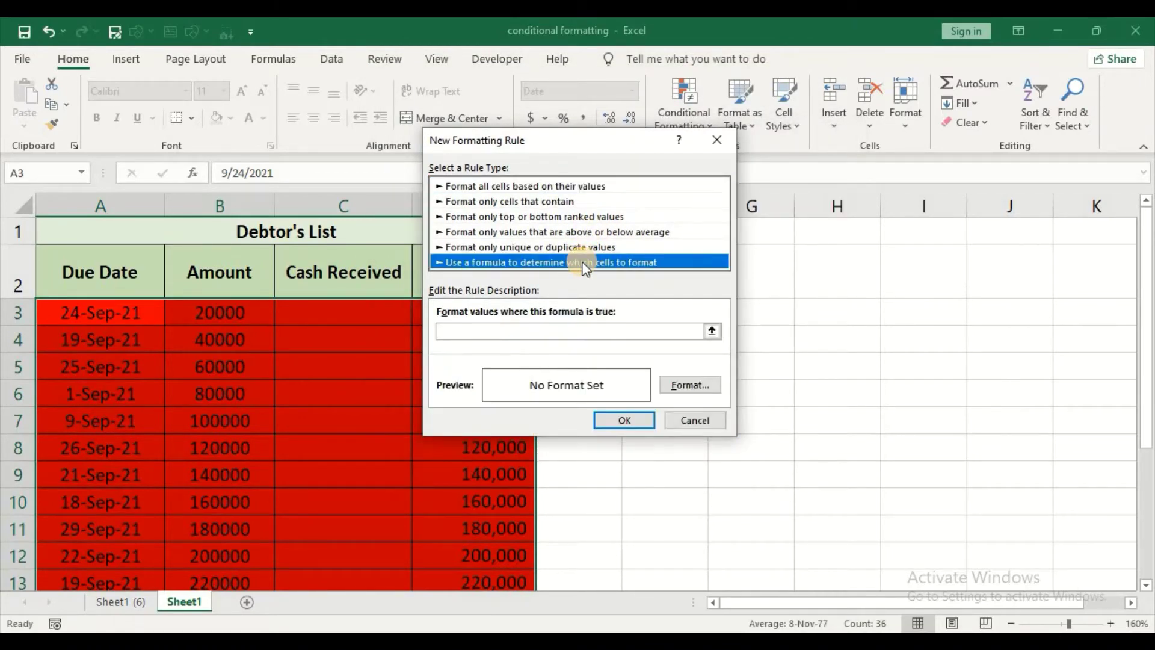
pyautogui.click(464, 331)
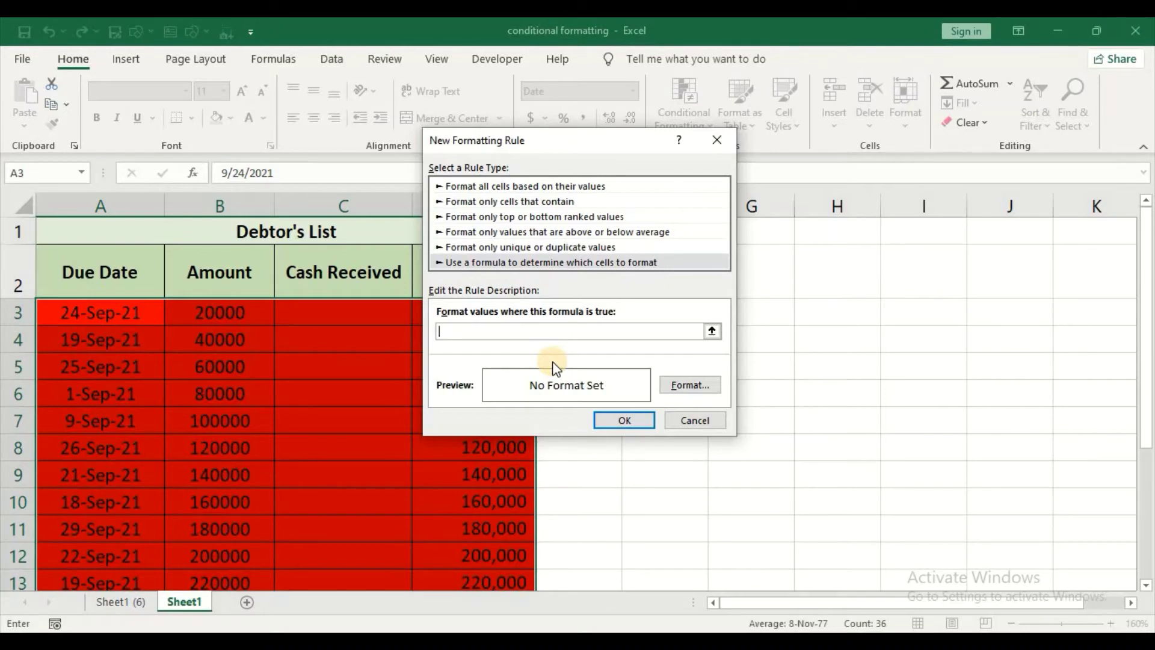
# Enter the rule formula =AND(IF($B$3=$C$3,1,0),$C$3>0), comparing the Amount and Cash Received cells
pyautogui.write('=AND(IF')
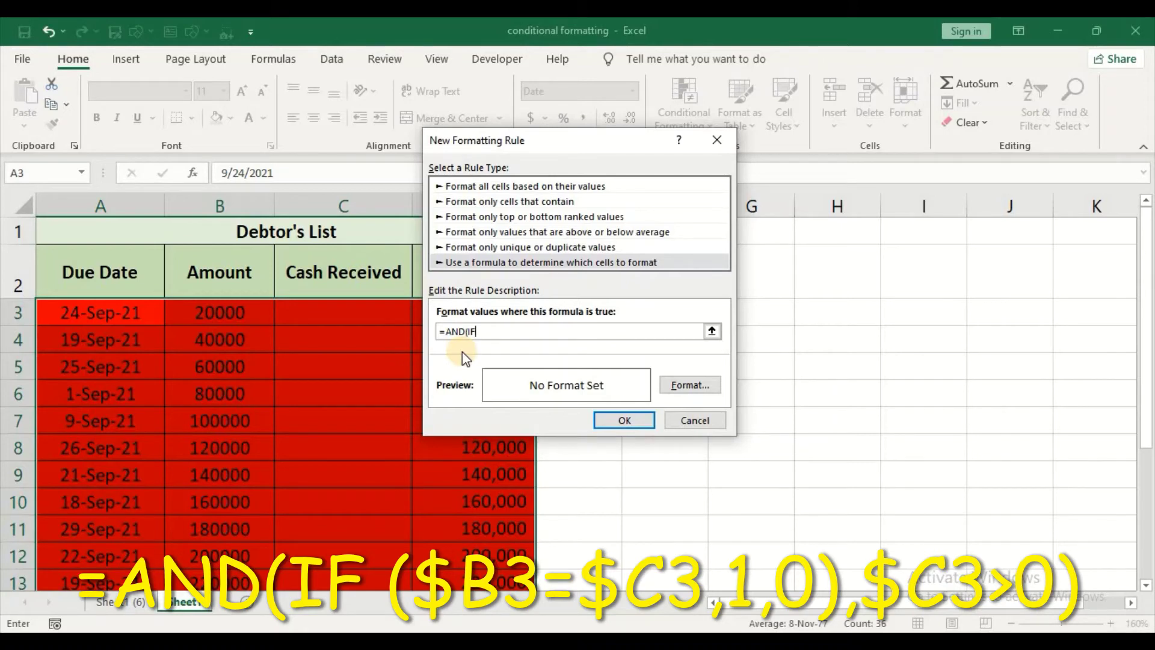
pyautogui.write('(')
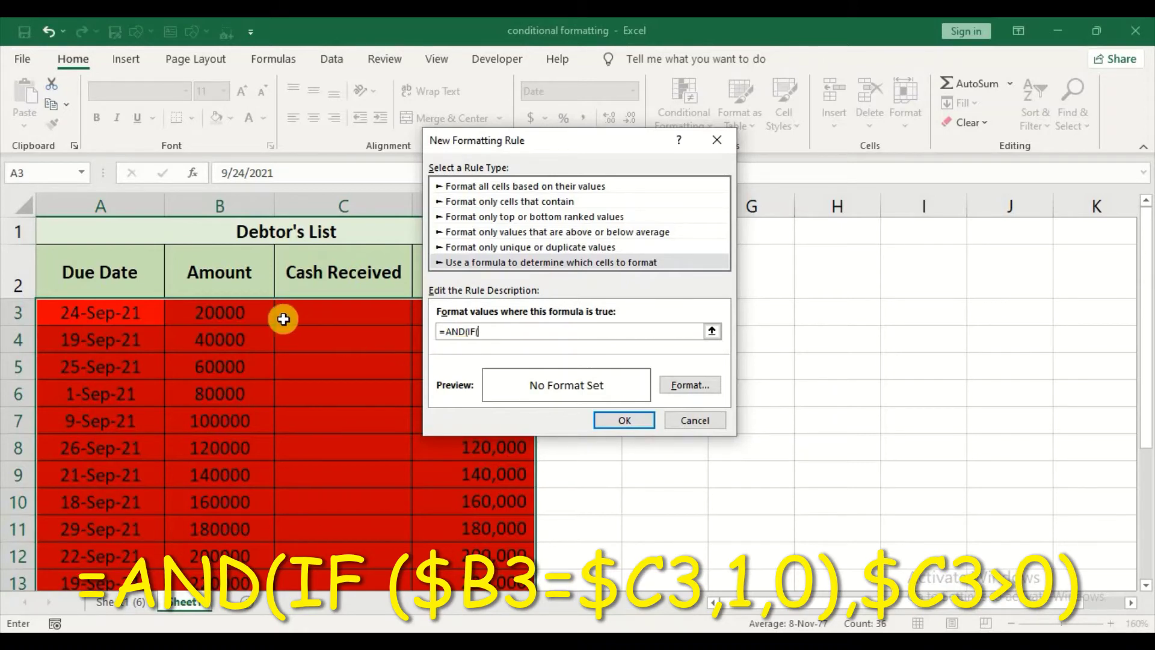
pyautogui.click(235, 315)
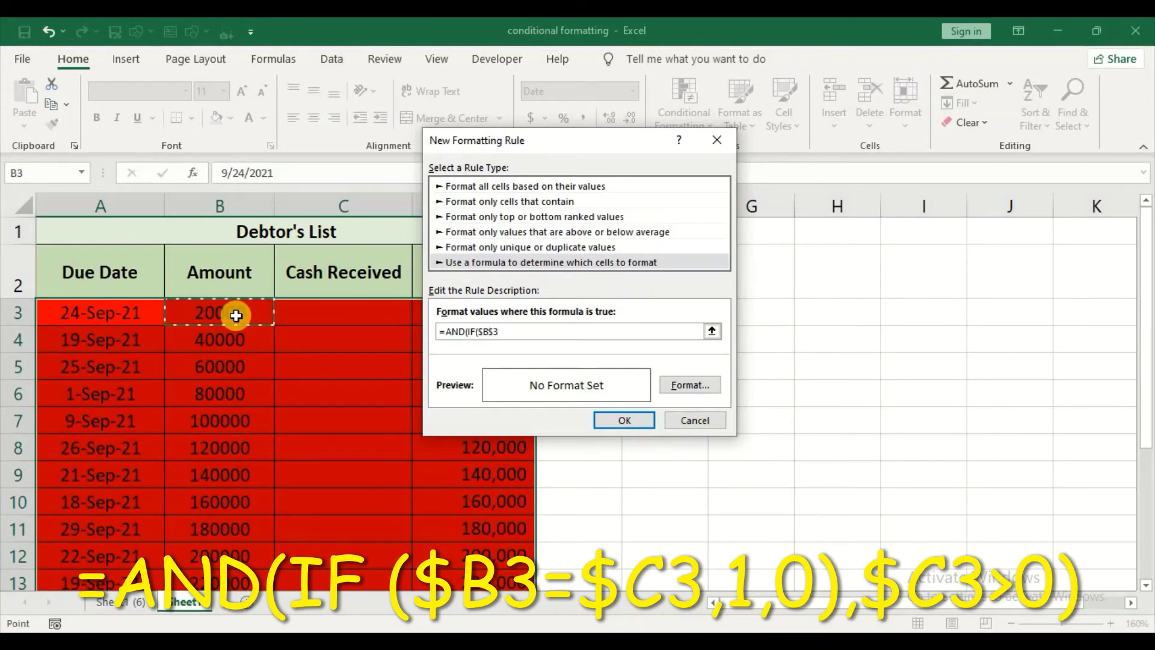
pyautogui.write('=')
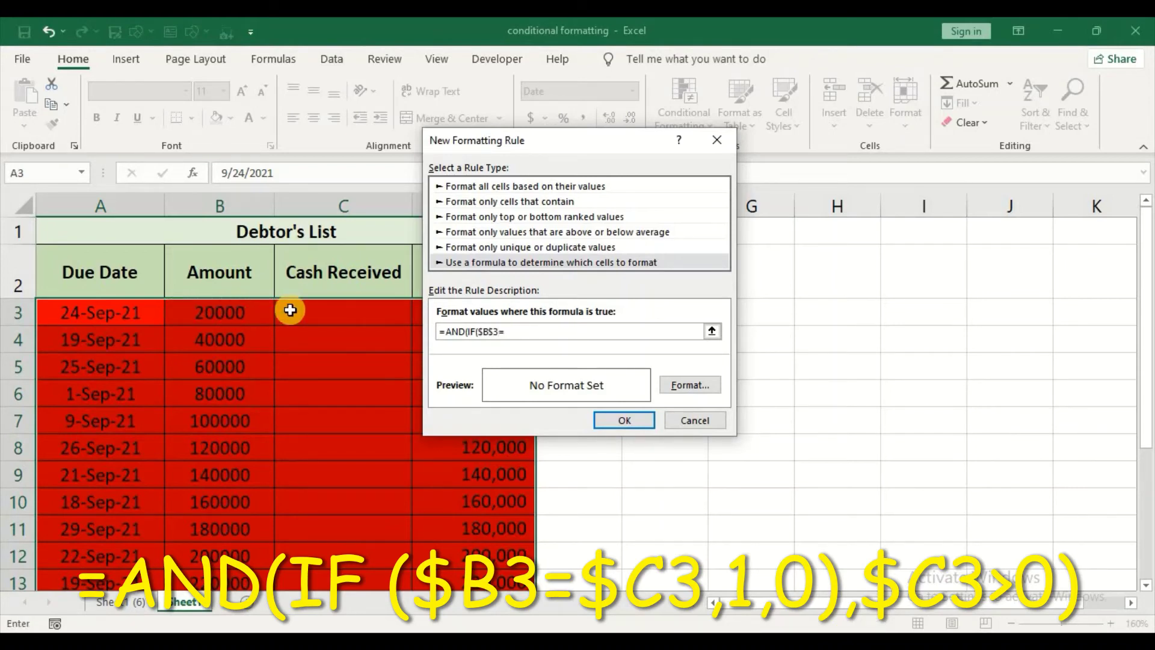
pyautogui.click(306, 313)
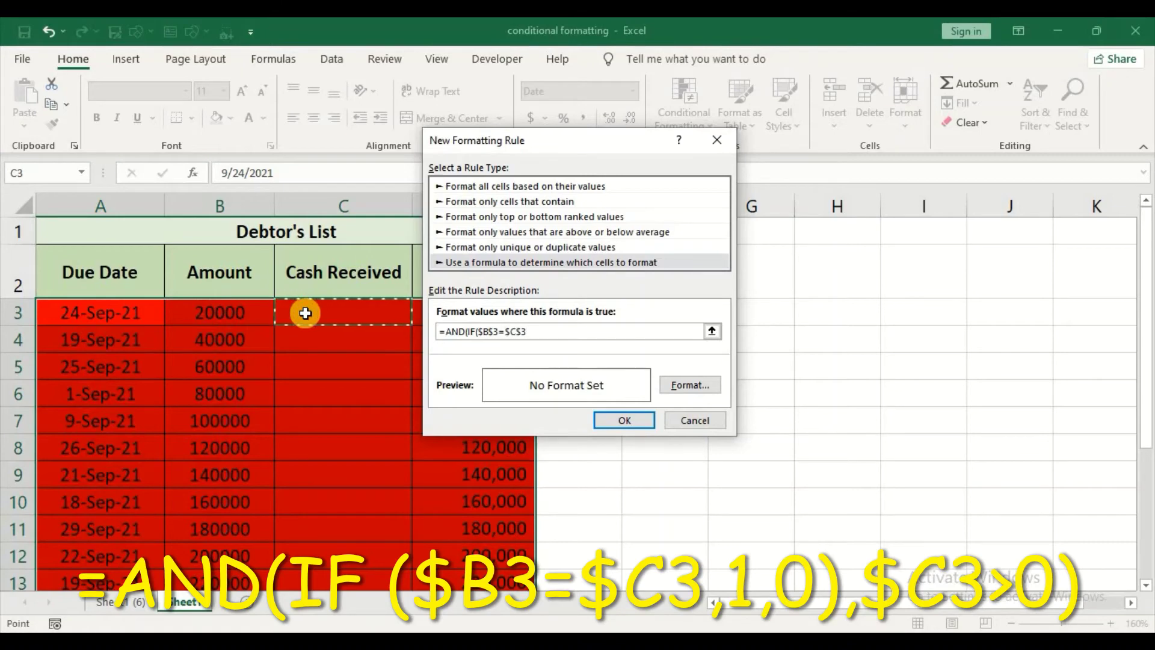
pyautogui.write(',')
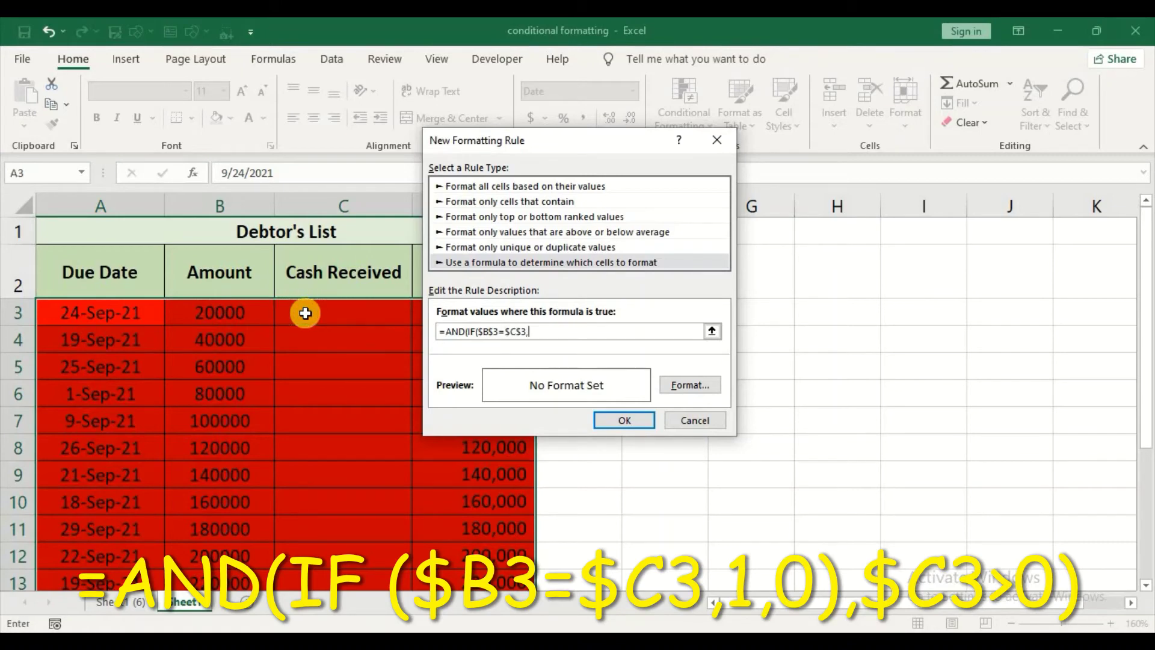
pyautogui.write('1,0')
pyautogui.write('),')
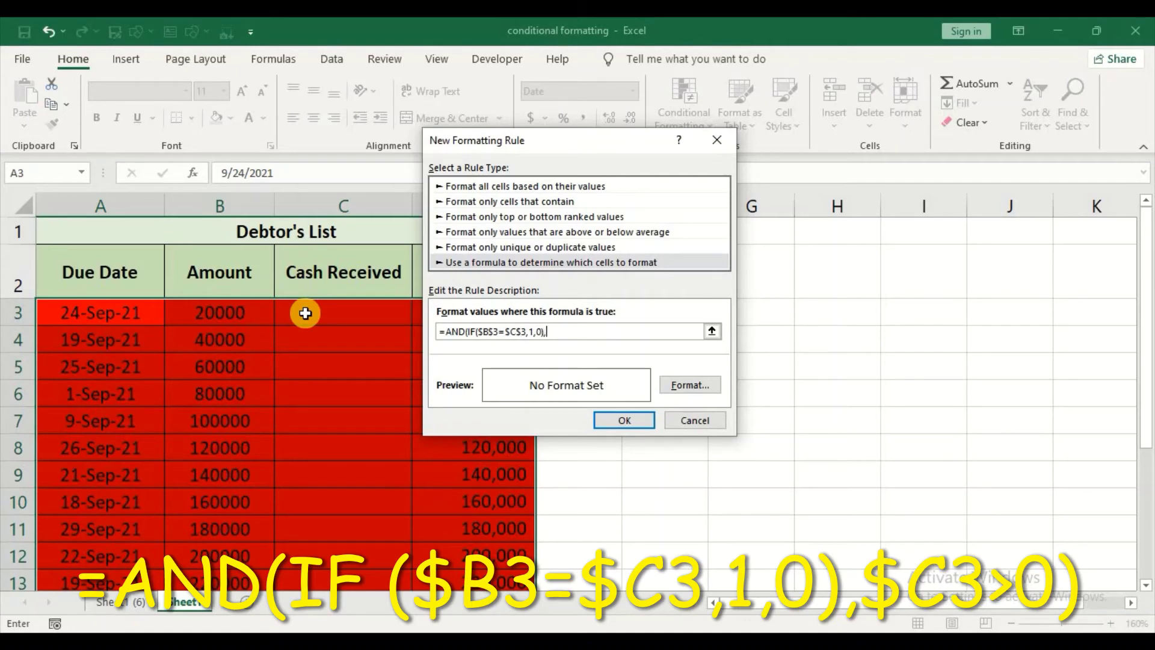
pyautogui.click(336, 314)
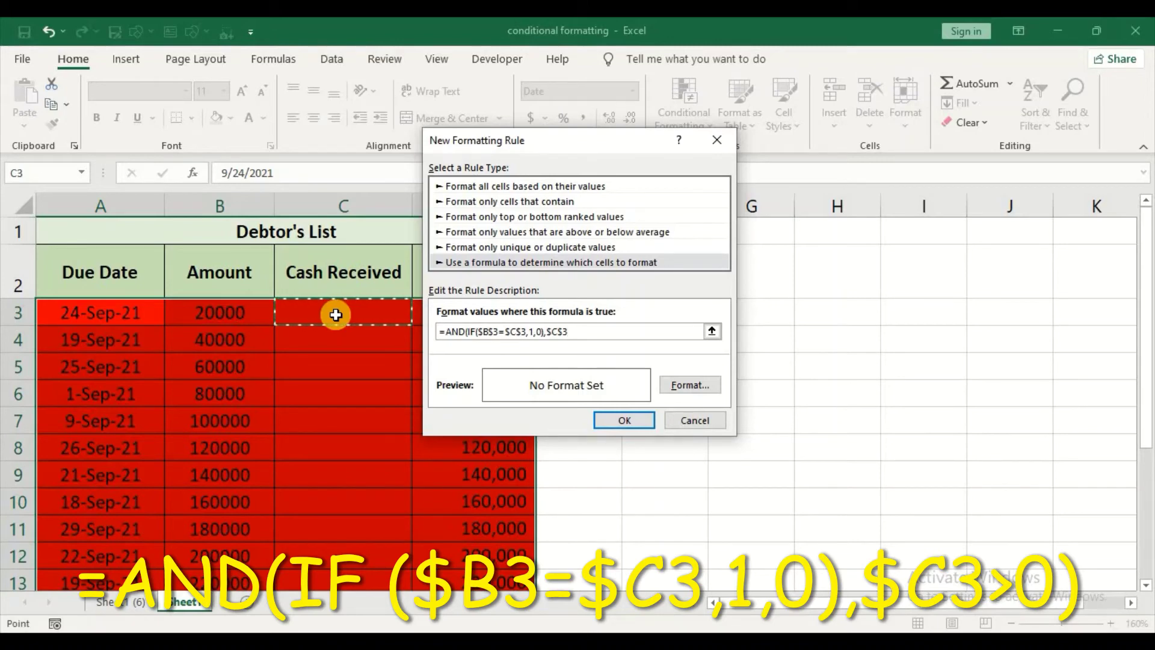
pyautogui.write('>0')
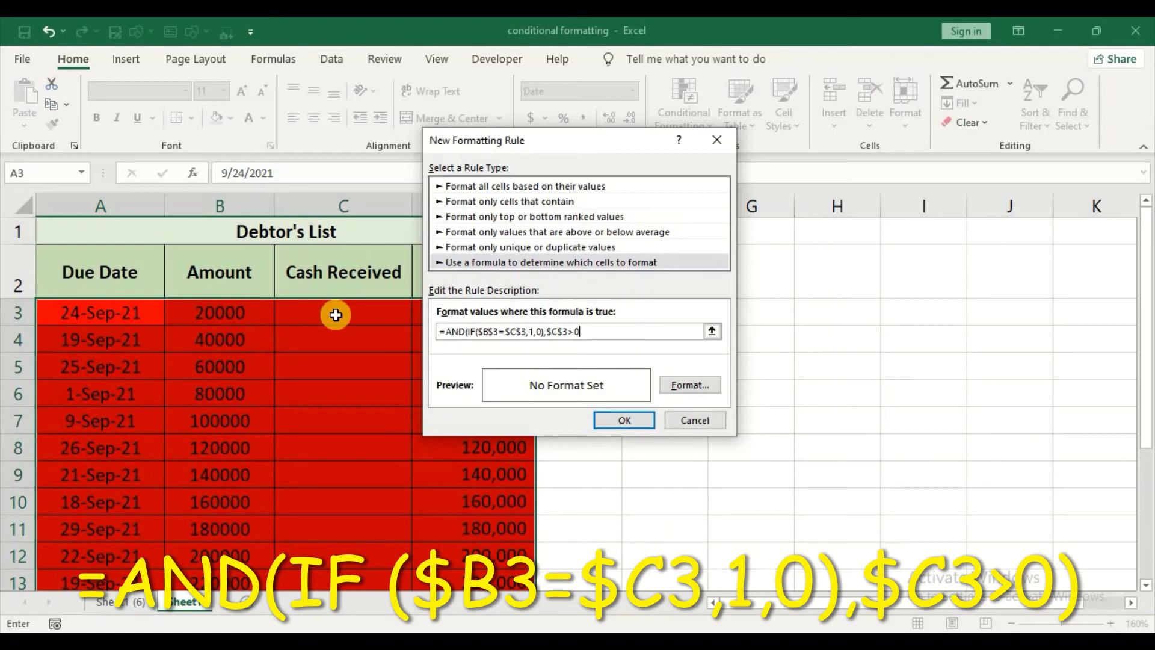
pyautogui.write(')')
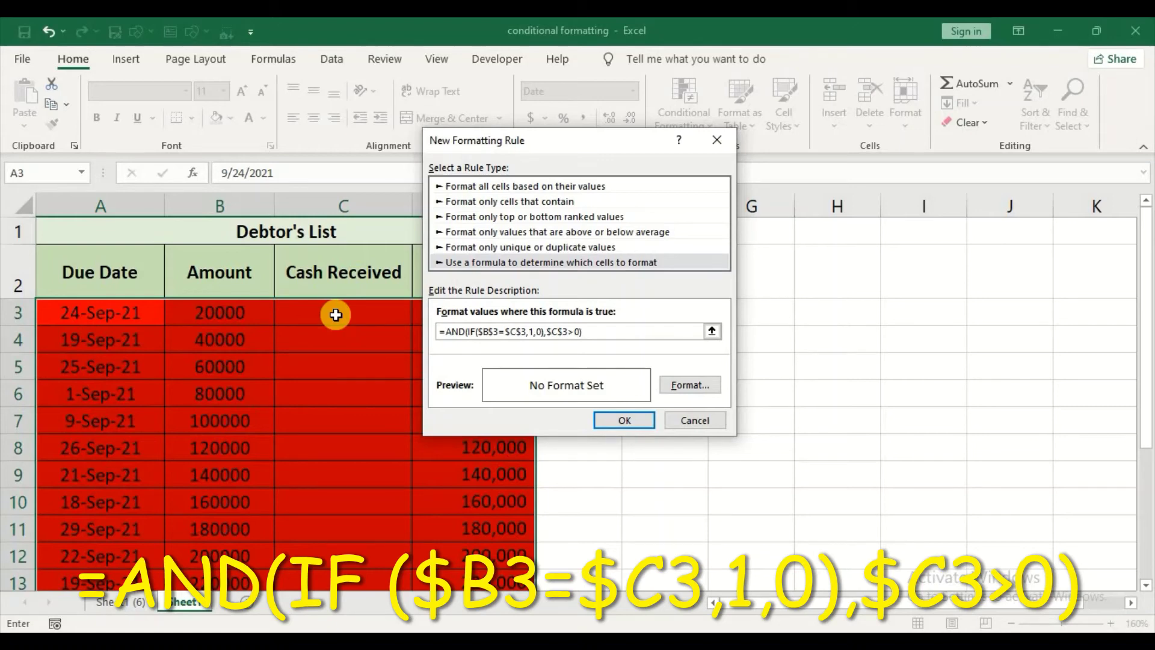
# Make the row references relative so the rule formula reads =AND(IF($B3=$C3,1,0),$C3>0)
pyautogui.click(494, 332)
pyautogui.press('BackSpace')
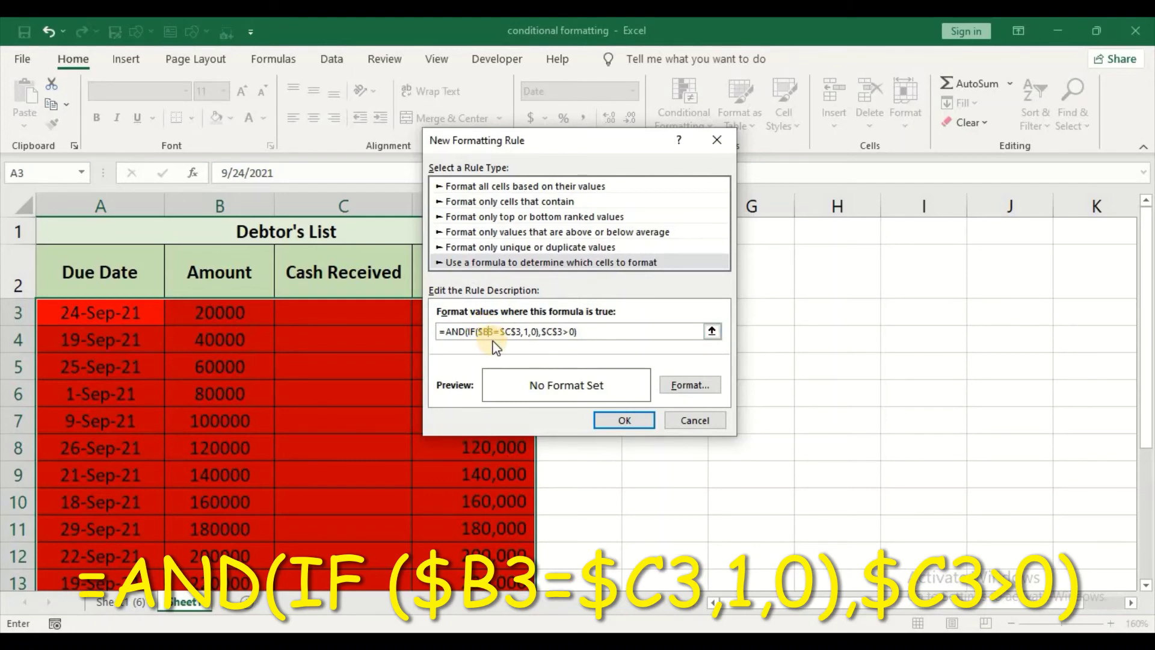
pyautogui.click(518, 333)
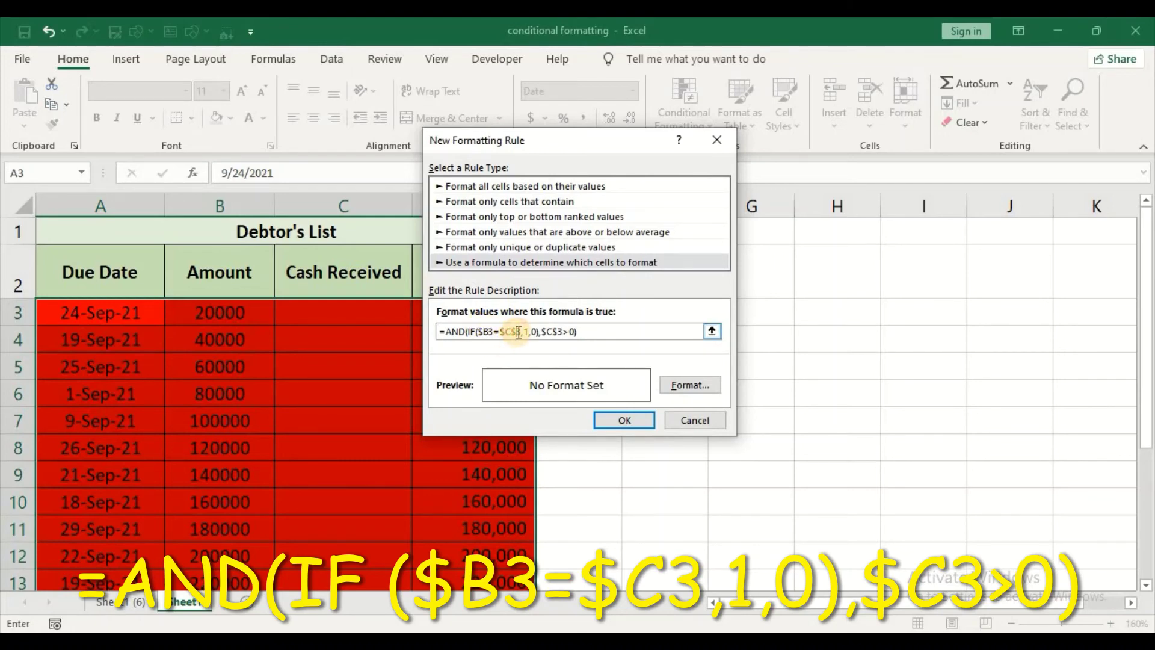
pyautogui.press('BackSpace')
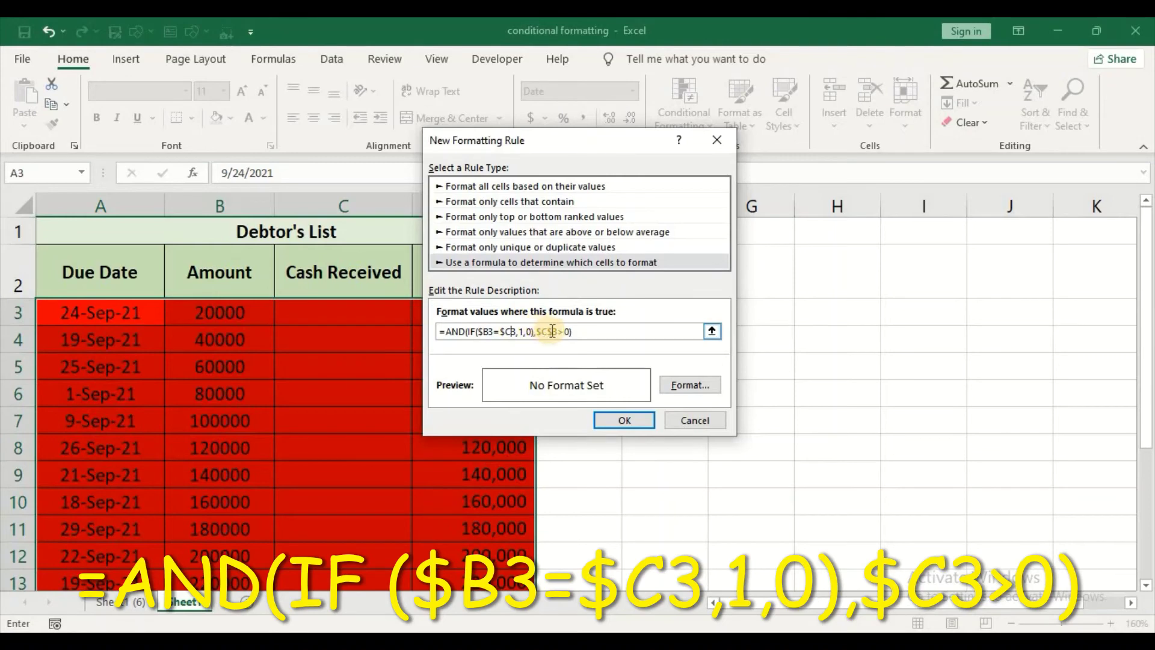
pyautogui.press('BackSpace')
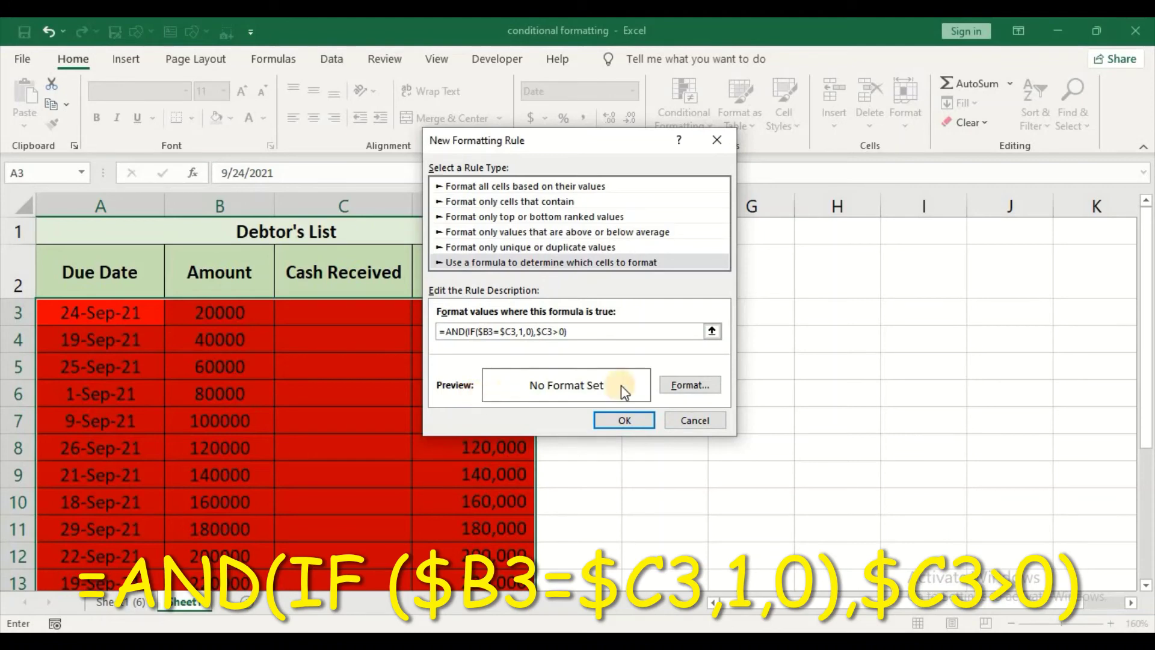
# Set the rule's format to a darker blue background fill and apply the rule to the debtor rows
pyautogui.click(679, 384)
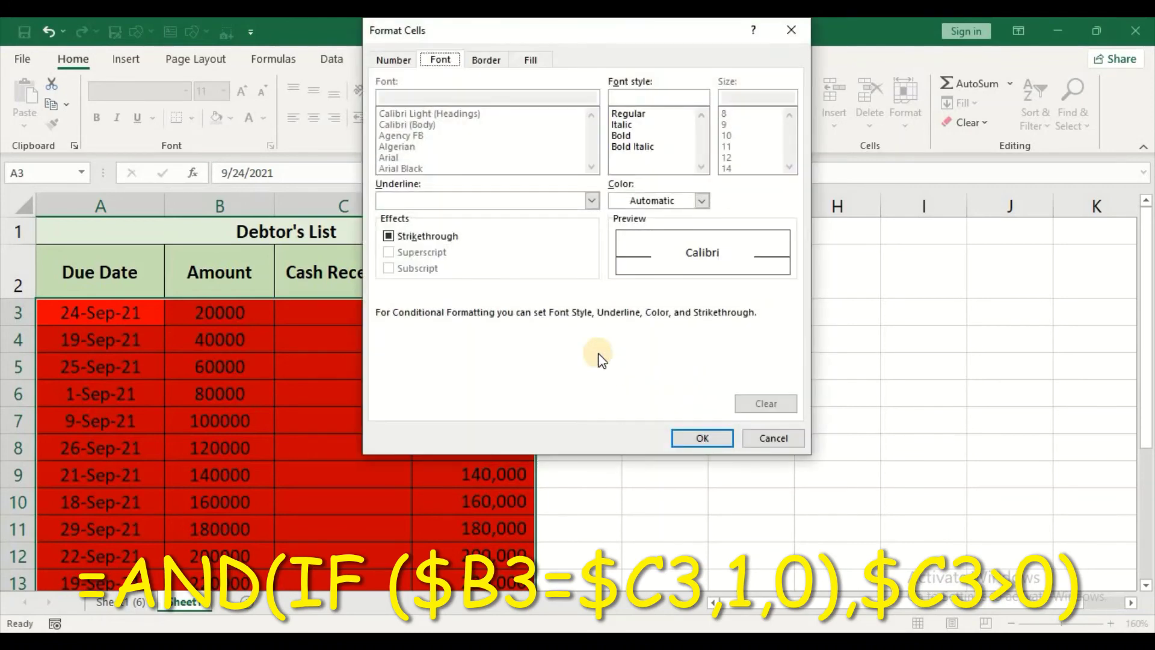
pyautogui.click(531, 60)
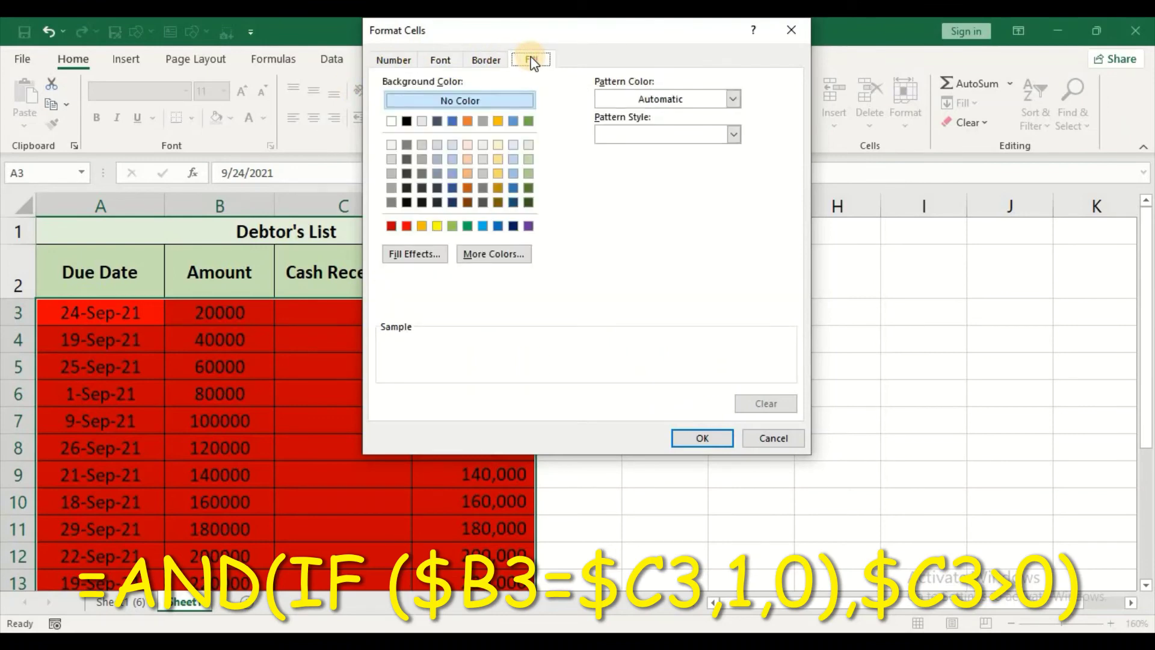
pyautogui.click(528, 174)
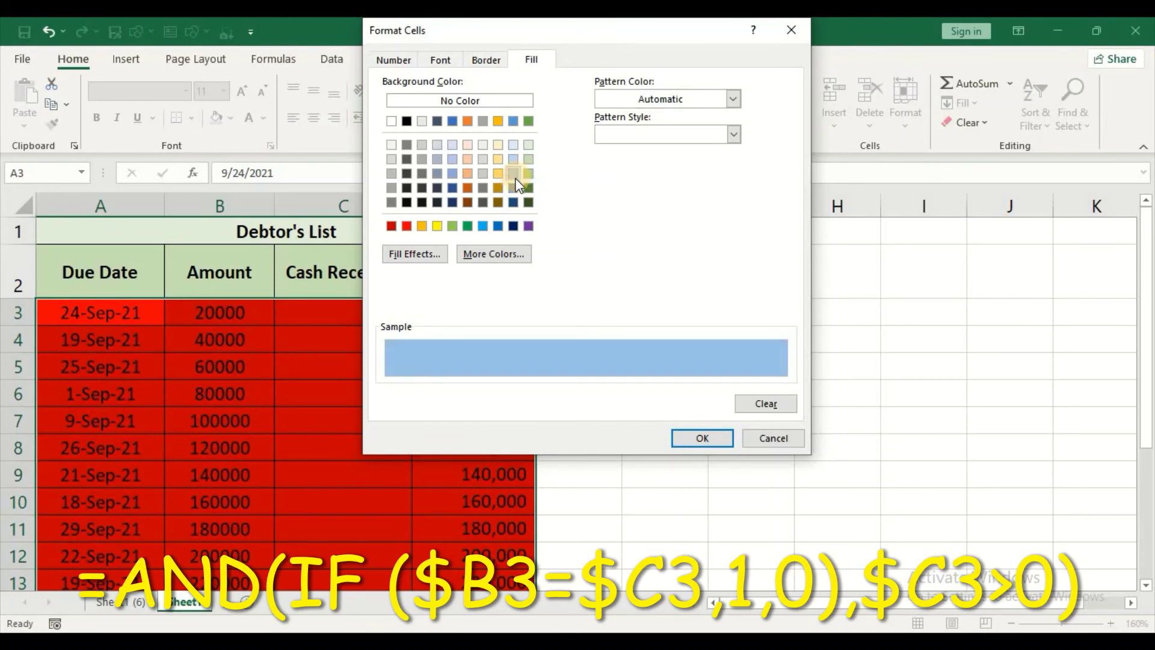
pyautogui.click(515, 191)
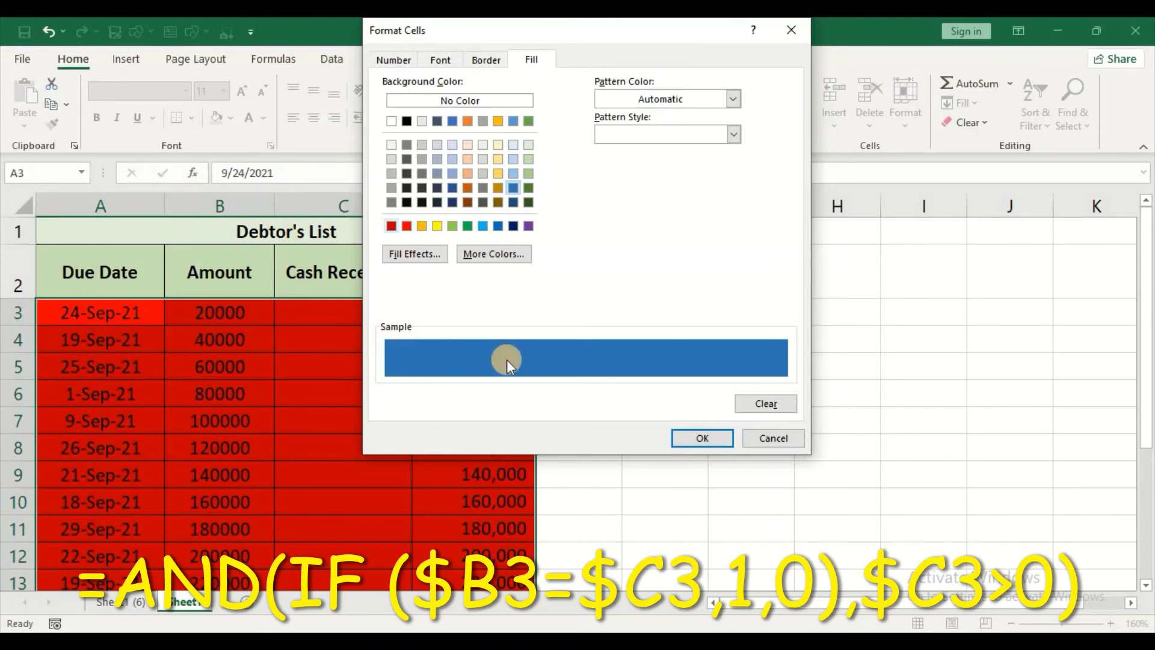
pyautogui.click(717, 442)
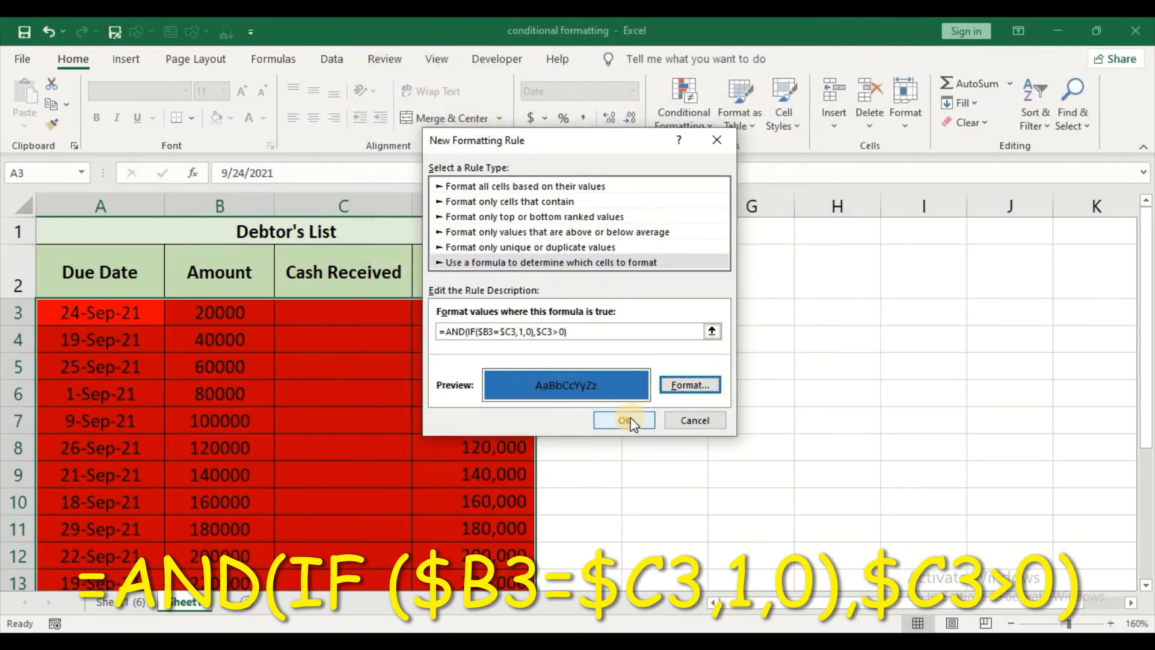
pyautogui.click(626, 420)
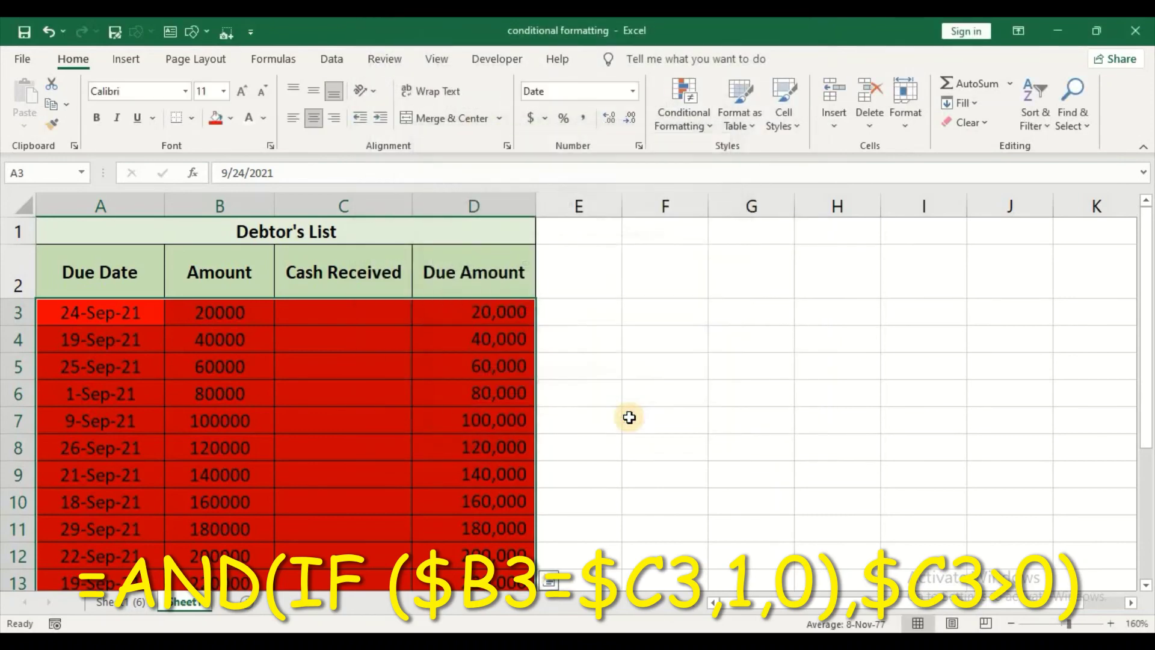
# Enter cash received of 40000 in C4 and 80000 in C6, matching the amounts owed in those rows
pyautogui.click(359, 322)
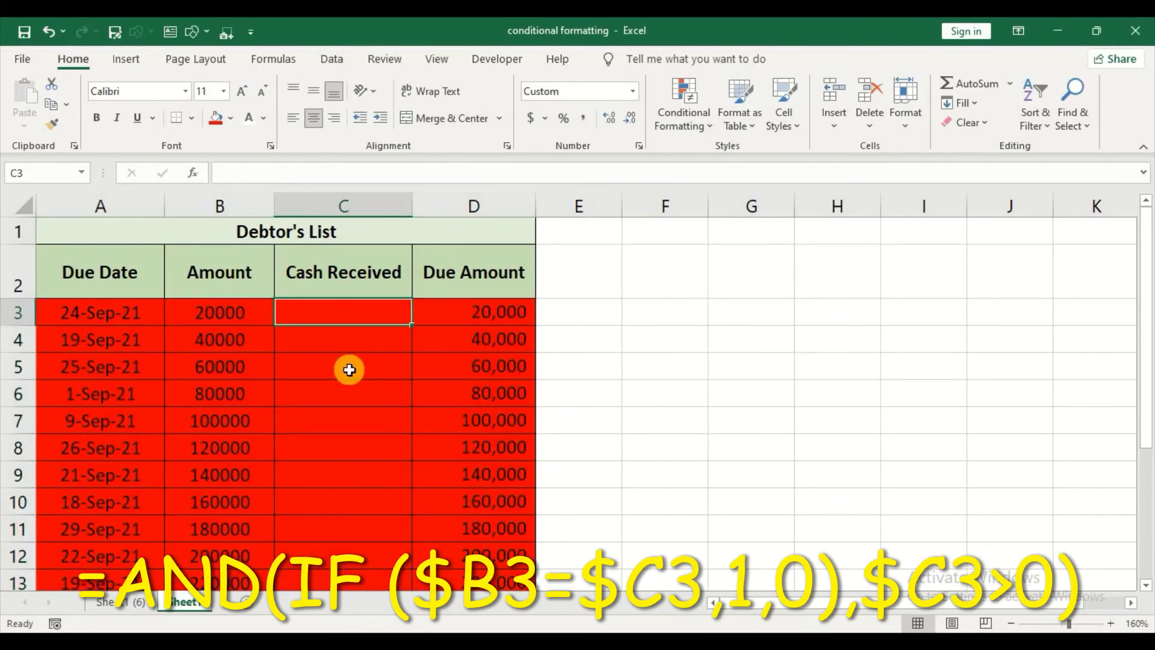
pyautogui.click(338, 343)
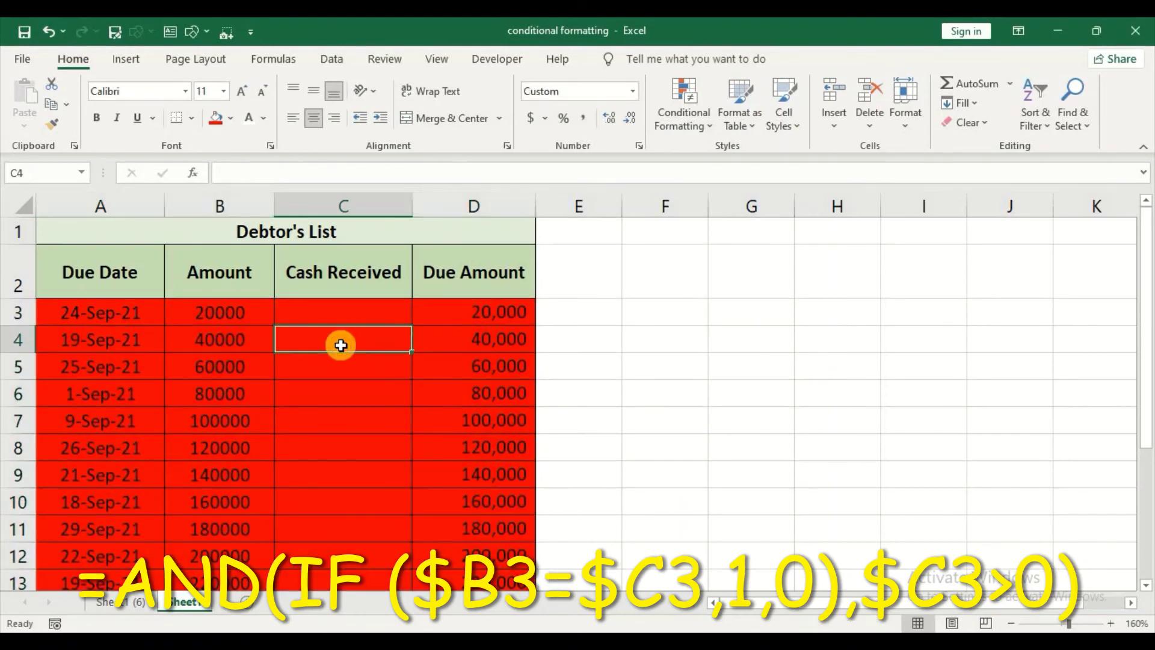
pyautogui.write('40000')
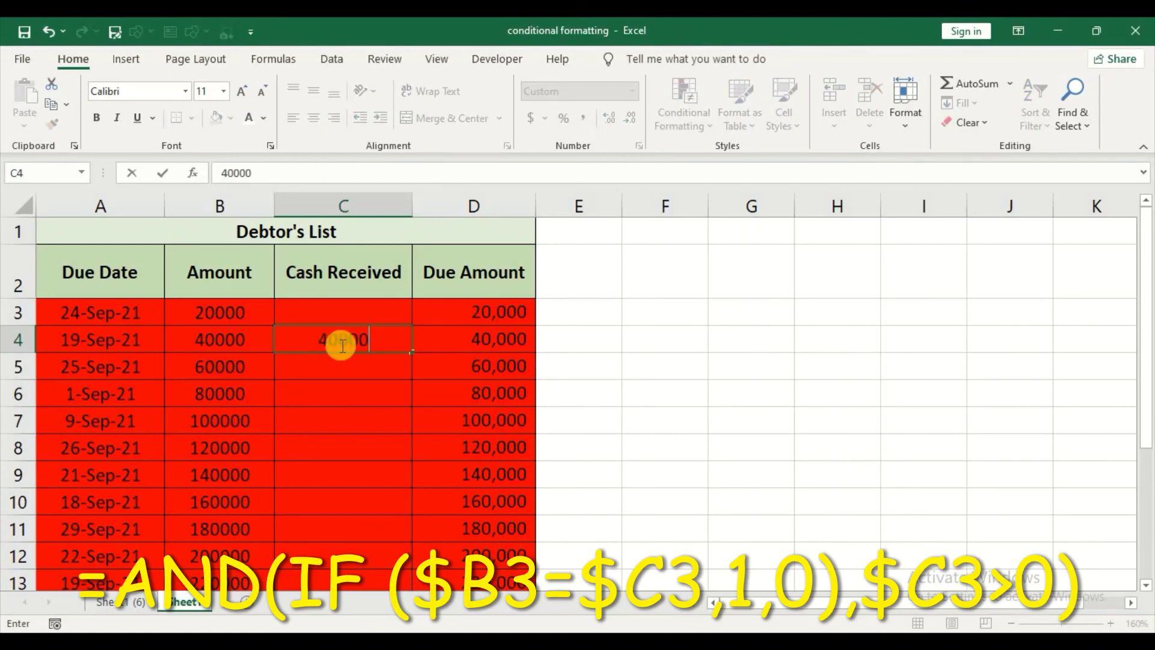
pyautogui.press('Return')
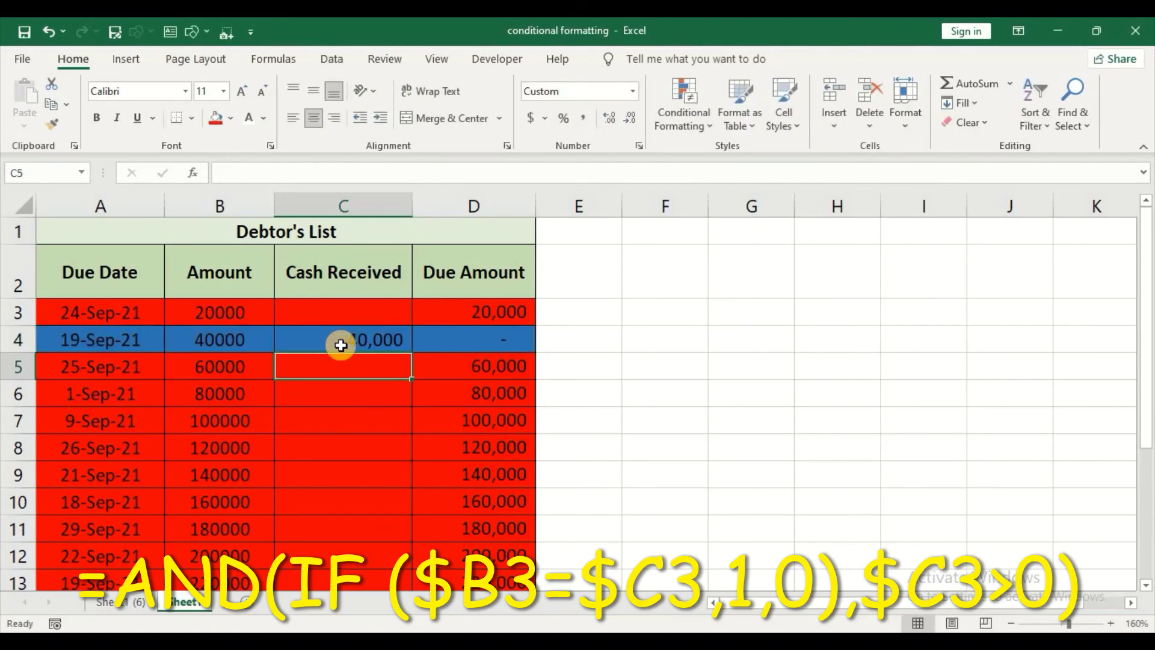
pyautogui.press('Down')
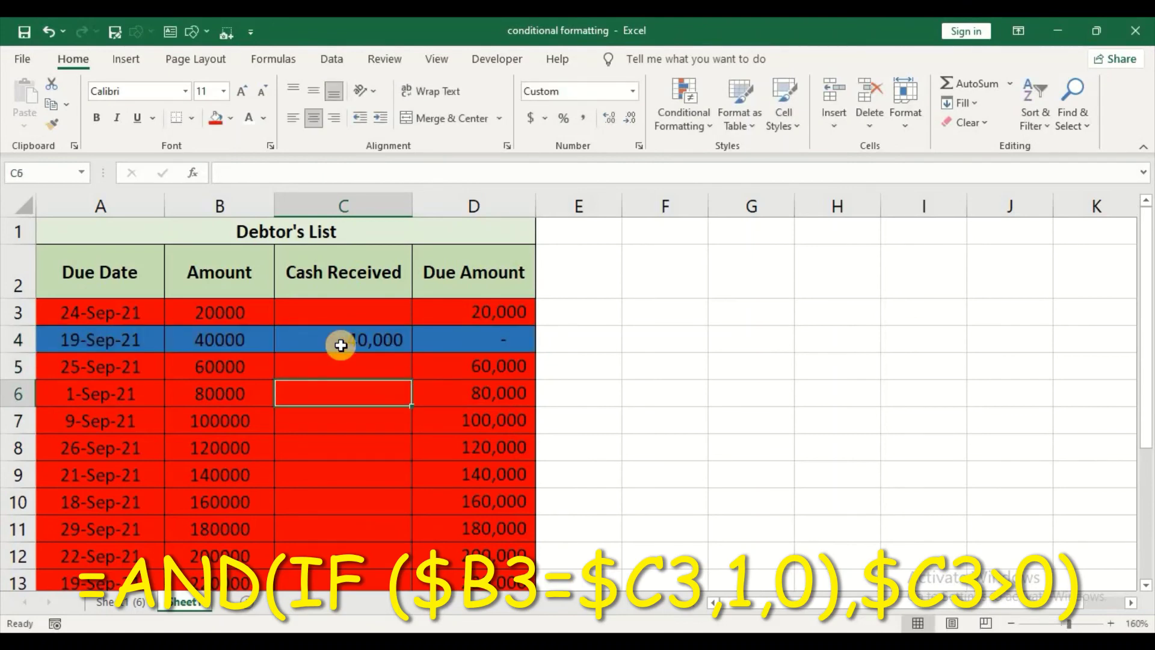
pyautogui.write('80,00')
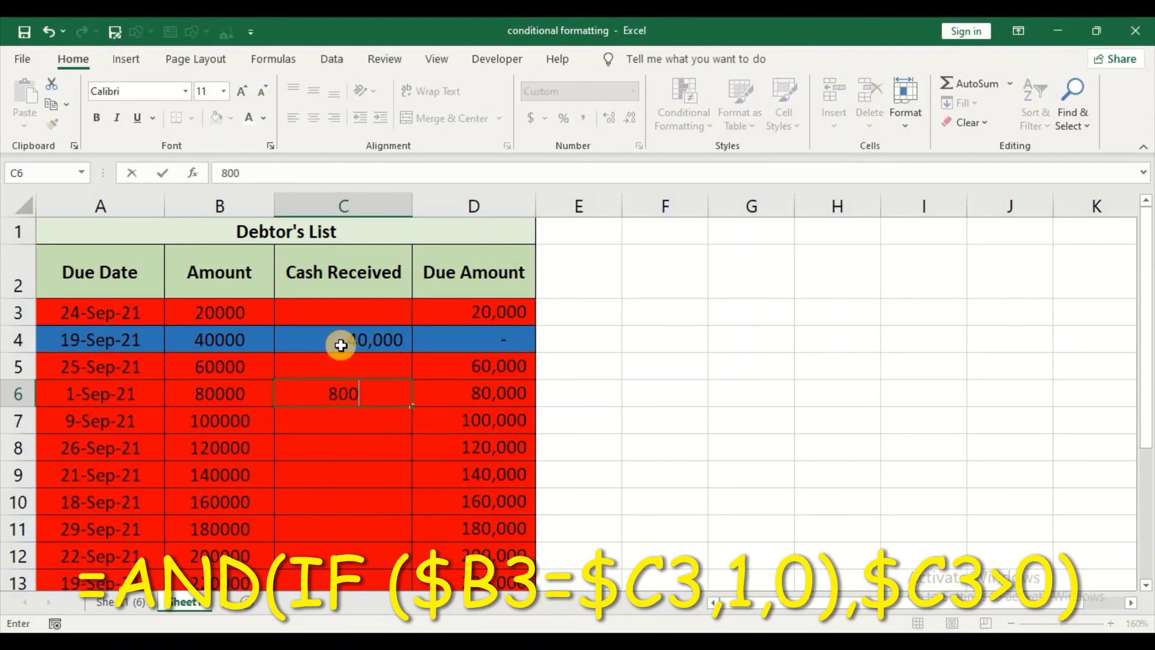
pyautogui.write('00')
pyautogui.press('Return')
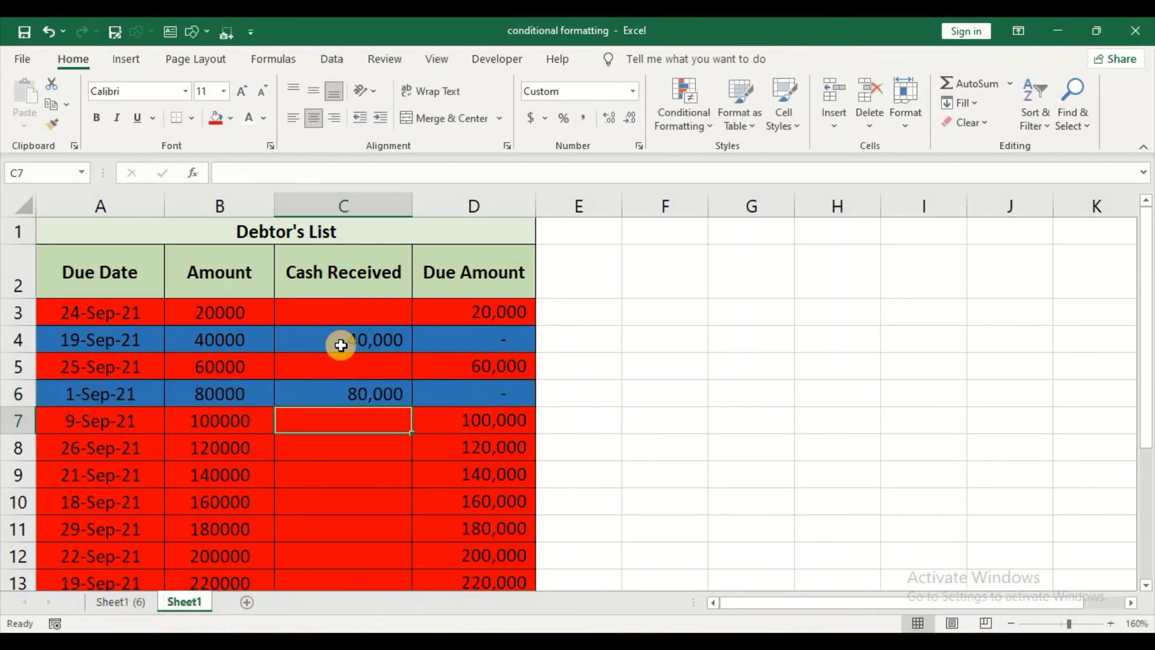
# Enter cash received of 240000 in C14, the last debtor row, matching its amount owed
pyautogui.press('Down')
pyautogui.press('Down')
pyautogui.press('Down')
pyautogui.press('Down')
pyautogui.press('Down')
pyautogui.press('Down')
pyautogui.press('Down')
pyautogui.press('Down')
pyautogui.press('Down')
pyautogui.press('Down')
pyautogui.press('Down')
pyautogui.press('Down')
pyautogui.press('Down')
pyautogui.press('Down')
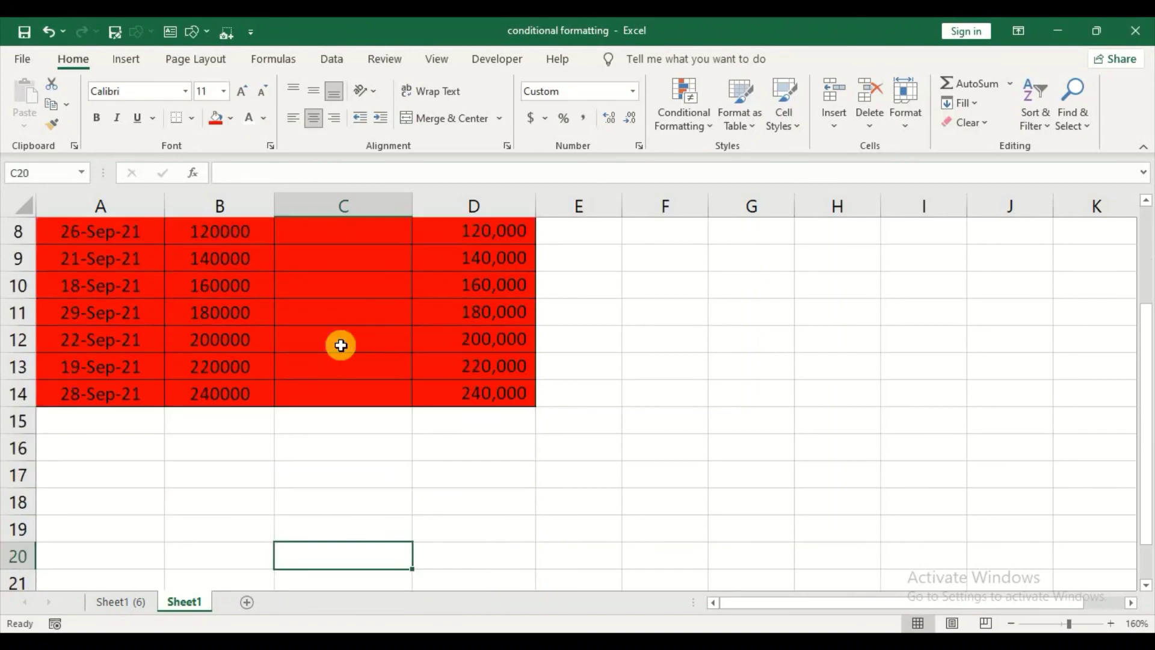
pyautogui.press('Up')
pyautogui.press('Up')
pyautogui.press('Up')
pyautogui.press('Up')
pyautogui.press('Up')
pyautogui.press('Up')
pyautogui.press('Up')
pyautogui.write('2')
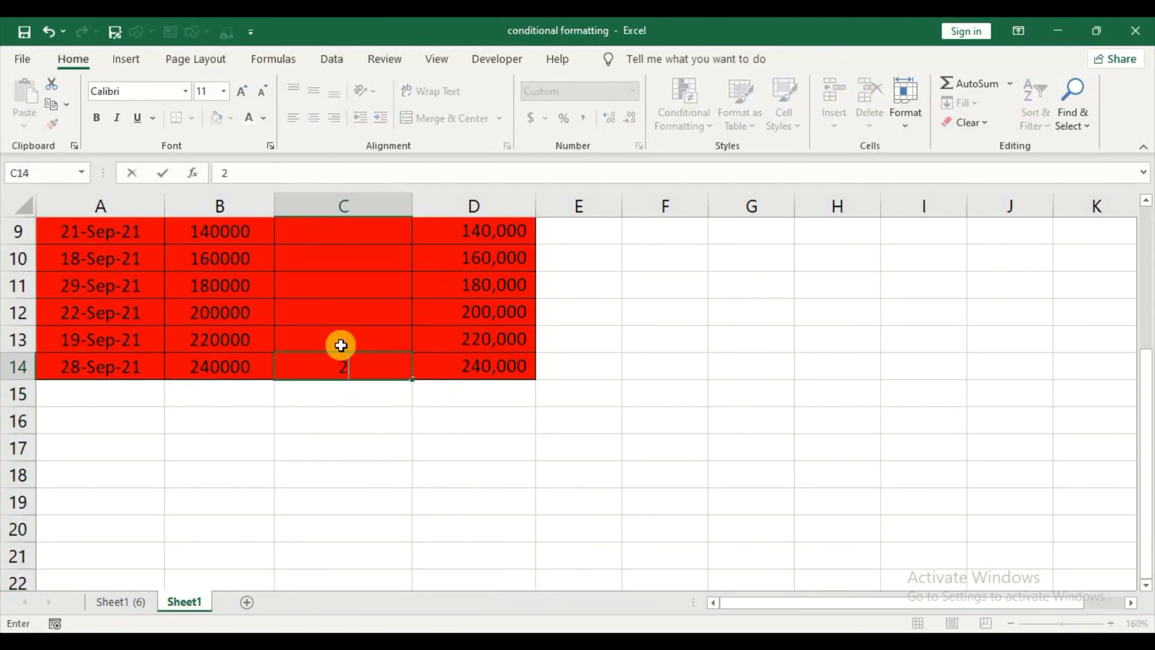
pyautogui.write('40,000000')
pyautogui.press('Return')
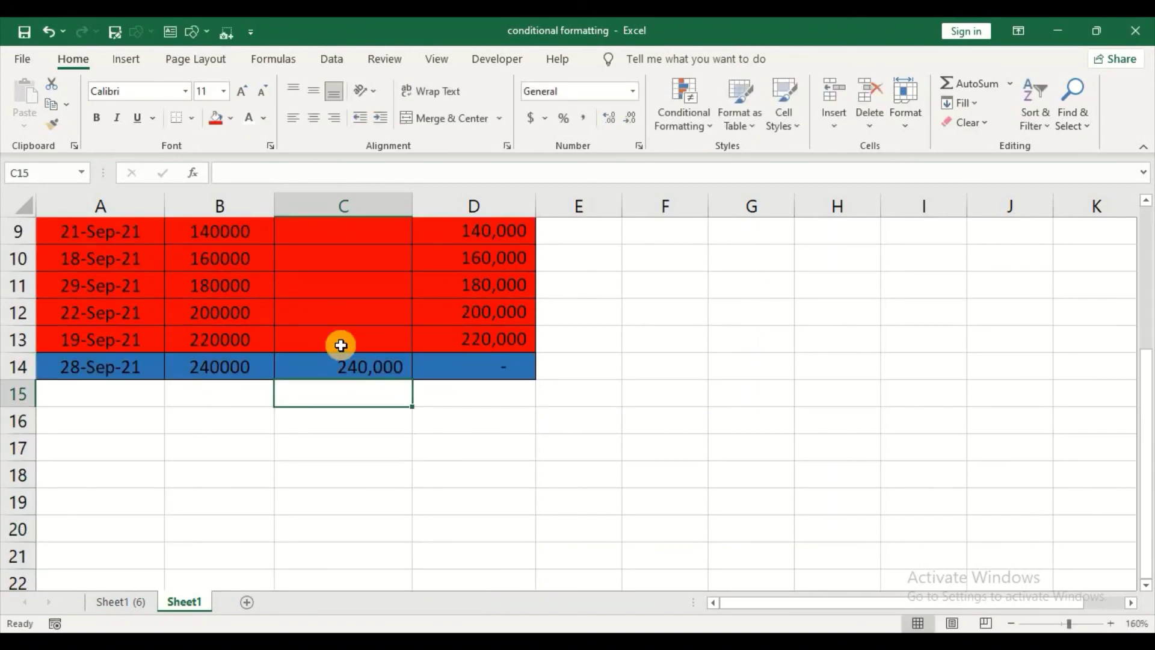
# Return to the first Cash Received cell, C3, and examine the row colors throughout the debtor list
pyautogui.press('Up')
pyautogui.press('Up')
pyautogui.press('Up')
pyautogui.press('Up')
pyautogui.press('Up')
pyautogui.press('Up')
pyautogui.press('Up')
pyautogui.press('Up')
pyautogui.press('Up')
pyautogui.press('Up')
pyautogui.press('Up')
pyautogui.press('Up')
pyautogui.press('Up')
pyautogui.press('Up')
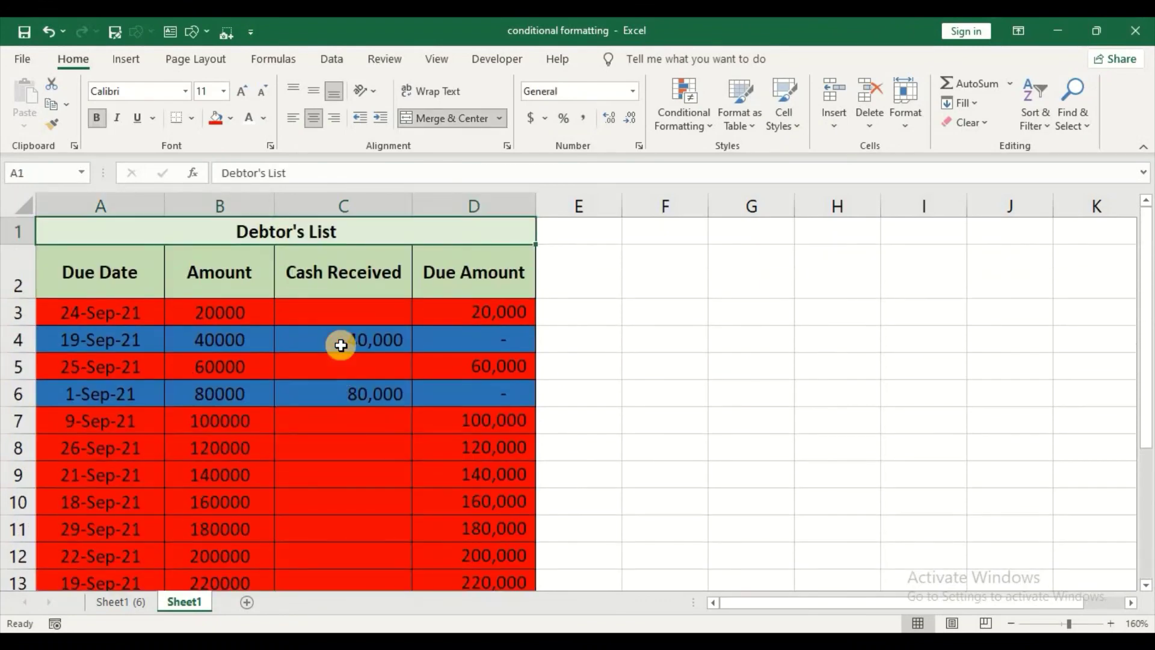
pyautogui.press('Down')
pyautogui.press('Down')
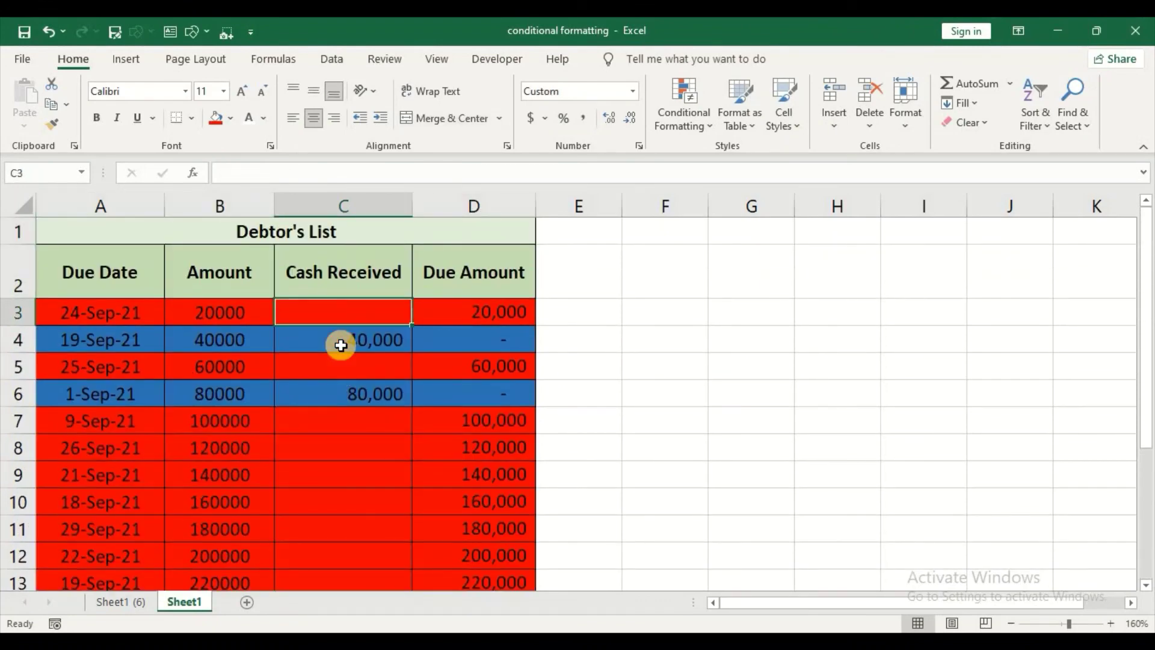